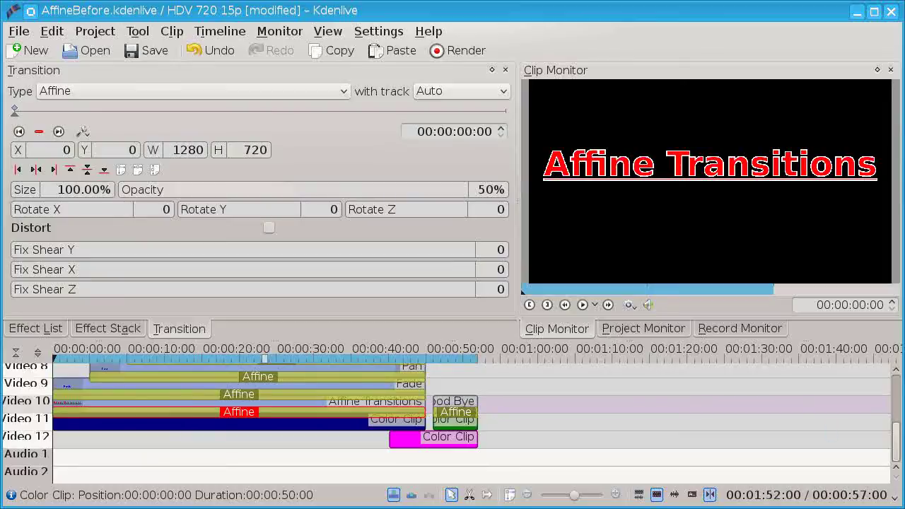
Step: Show the combined output in the Project Monitor and drag the title frame to reposition it
left_click_drag(899, 442, 879, 430)
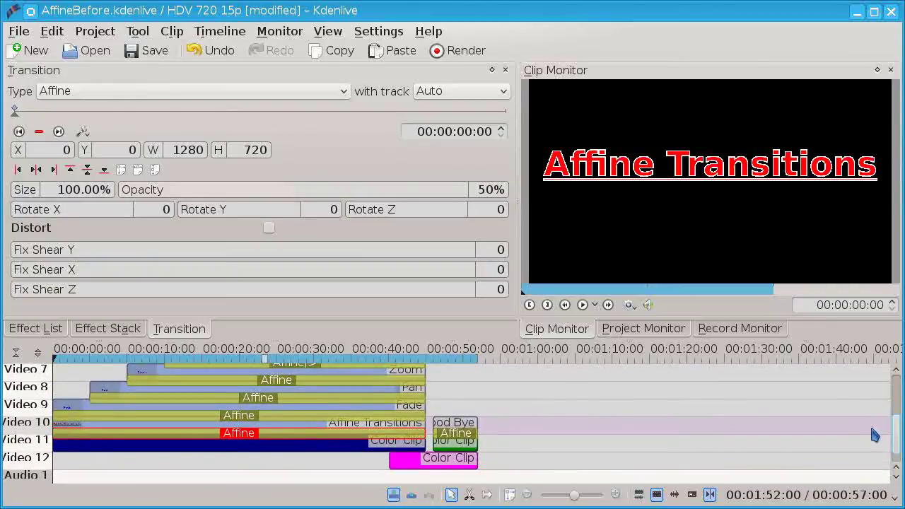
left_click(64, 436)
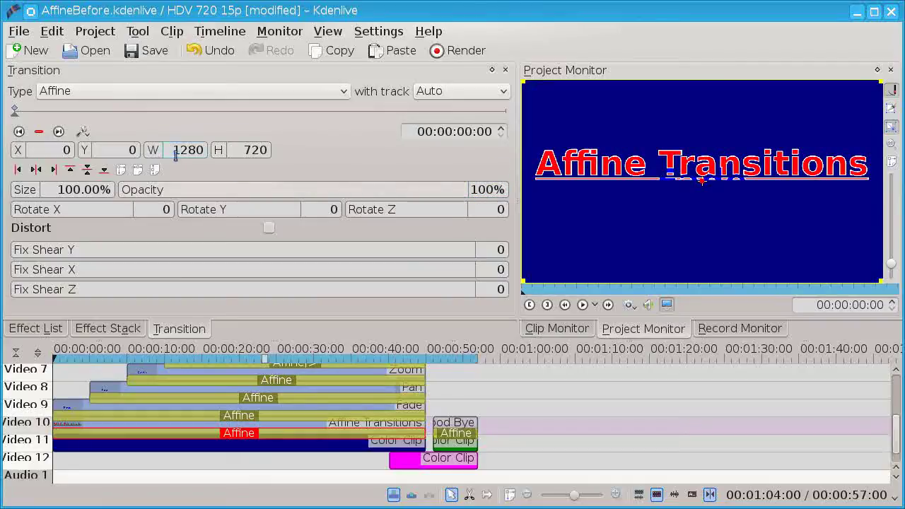
left_click_drag(665, 201, 703, 220)
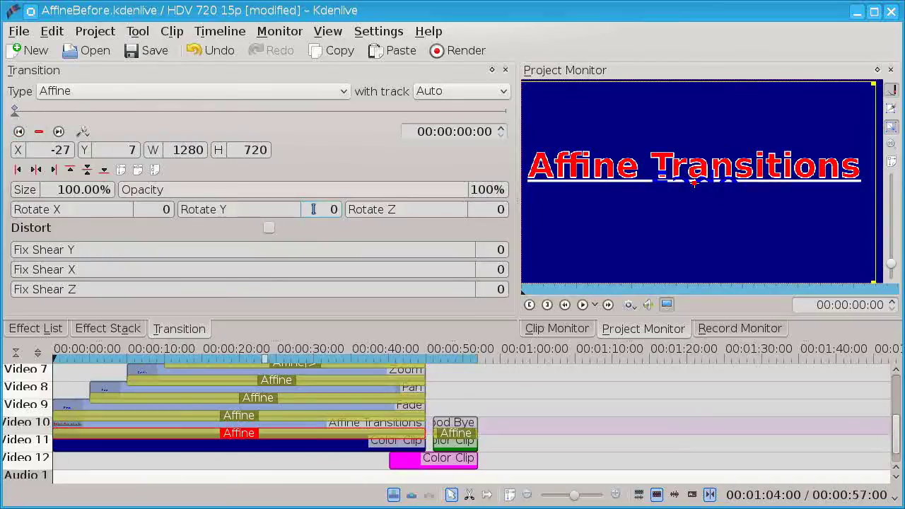
Step: Centre the title horizontally, set its Y offset to -68, and select the Fade transition
left_click(36, 170)
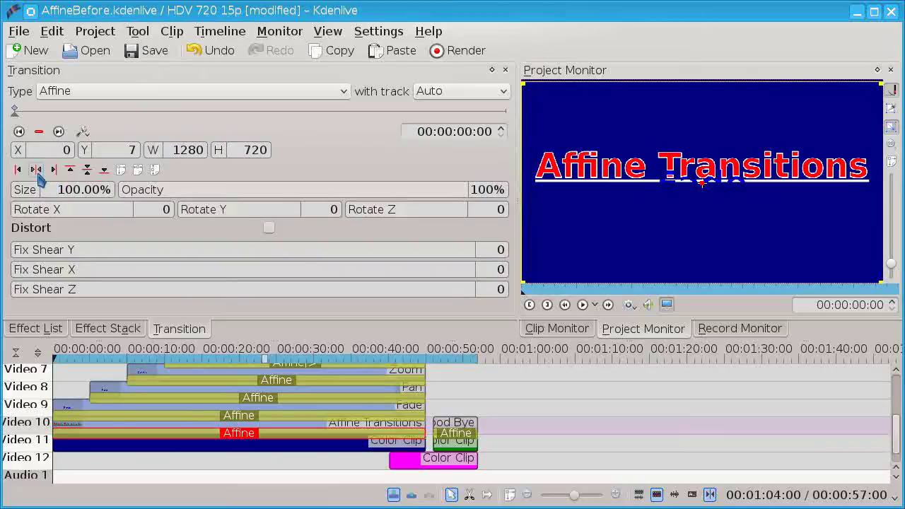
left_click(87, 170)
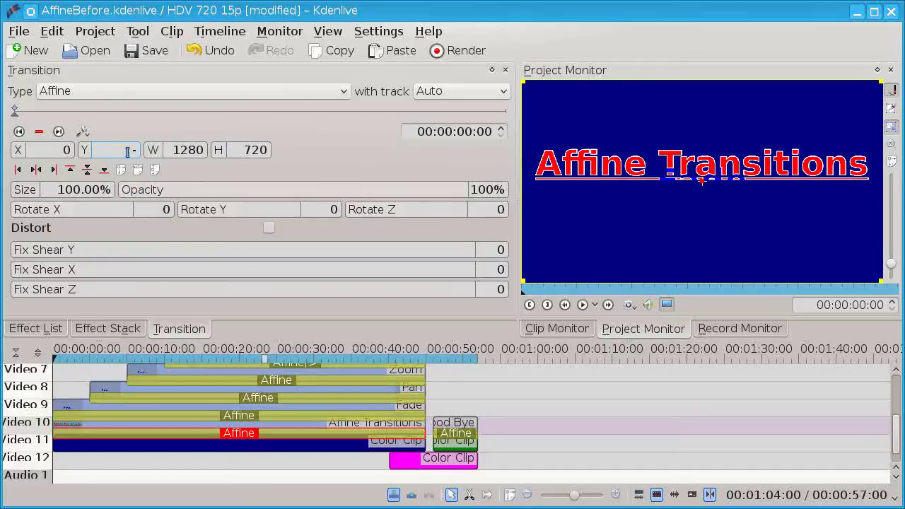
key("Return")
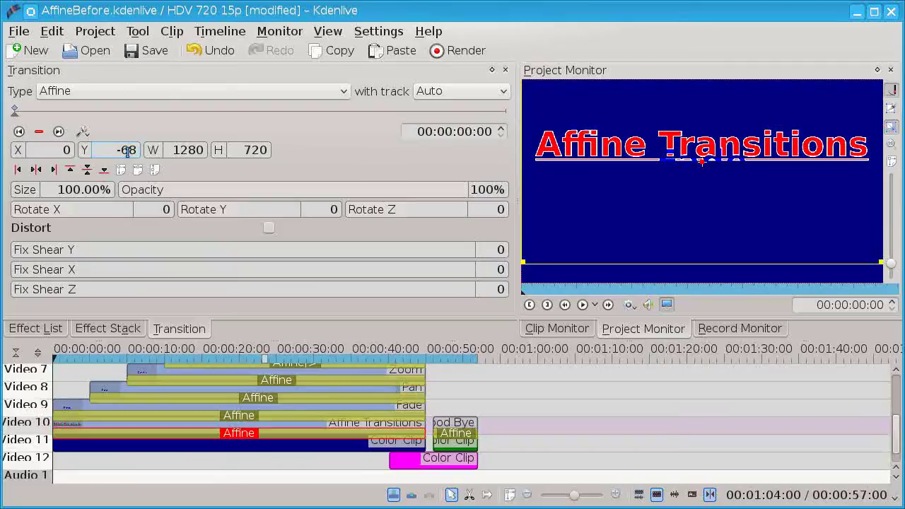
left_click(84, 417)
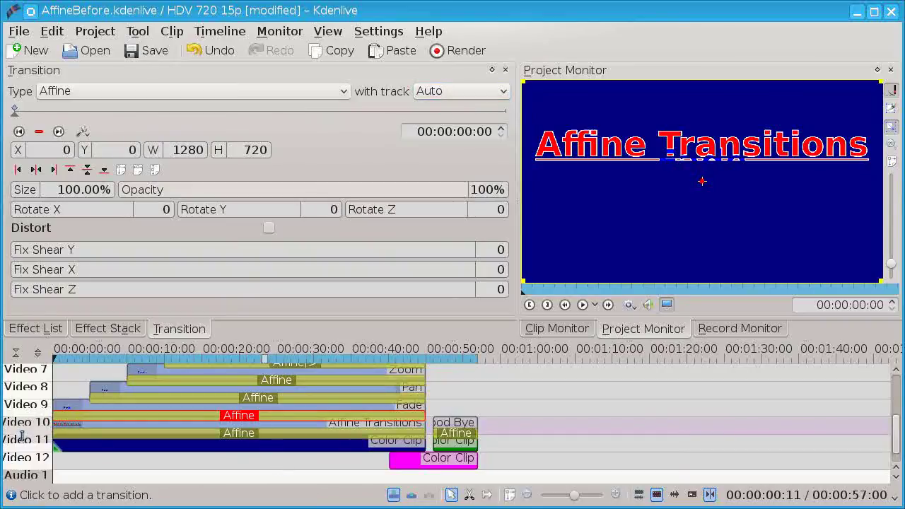
Step: Set the Fade transition's 'with track' option to Video 11 (10)
left_click(492, 95)
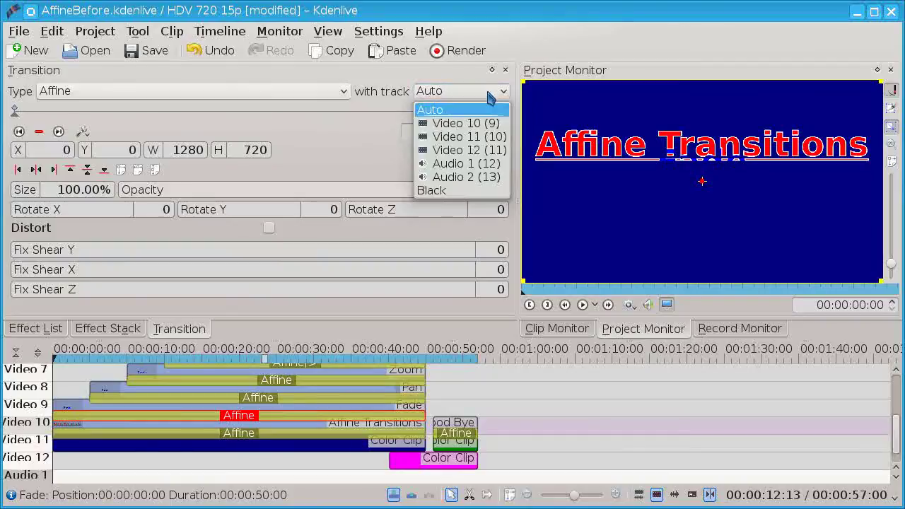
left_click(471, 138)
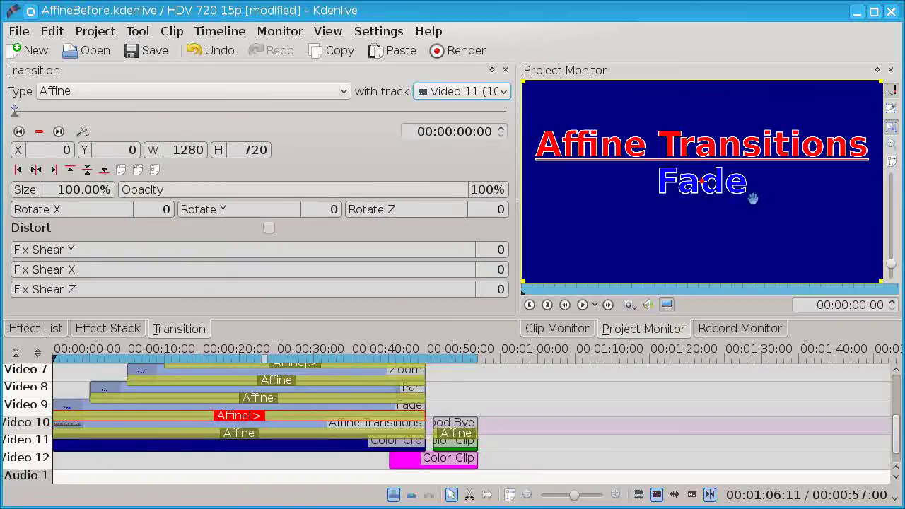
Step: Move the Fade label to X -420, Y -265 and jump to 00:00:05:00
left_click(469, 131)
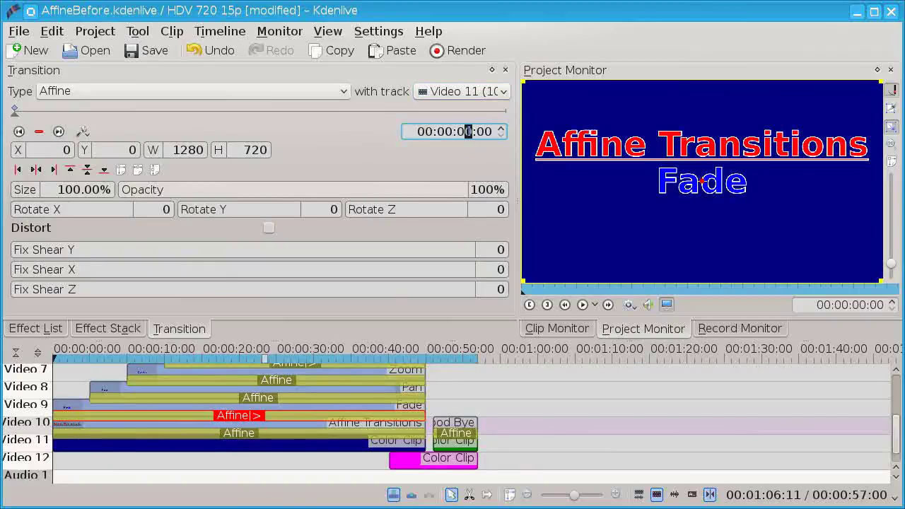
left_click_drag(707, 182, 589, 107)
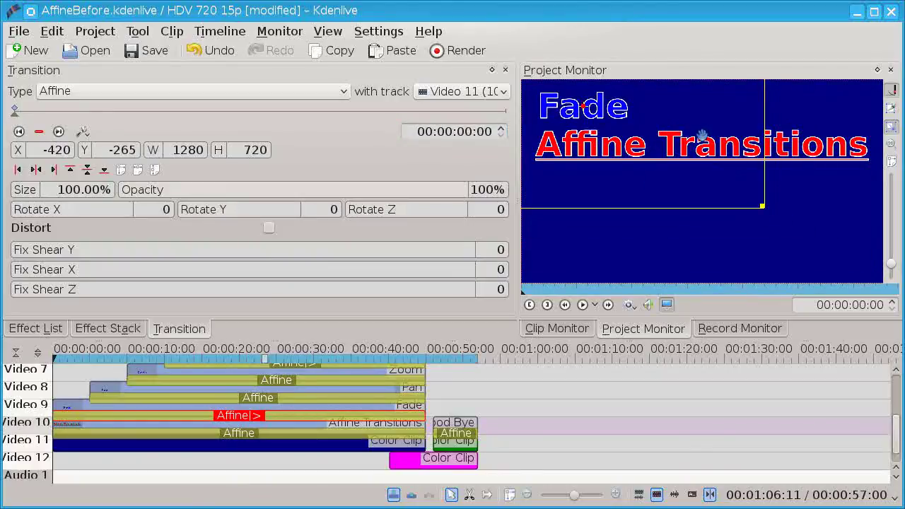
left_click(468, 131)
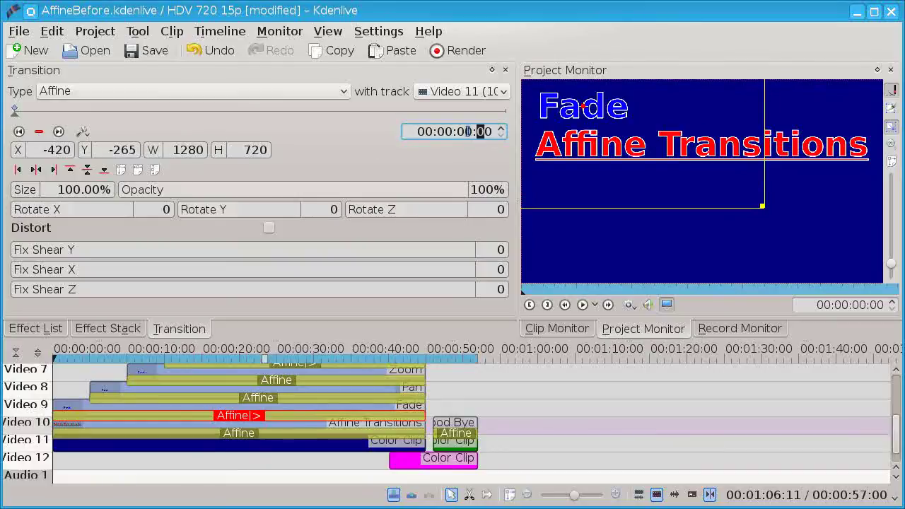
left_click(470, 133)
type("5")
key("Return")
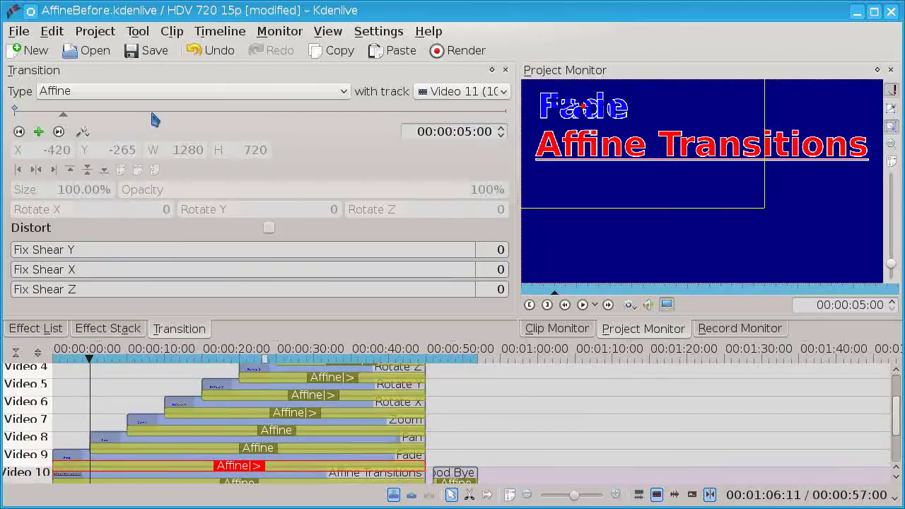
Step: Add a keyframe at 5 seconds, set the first keyframe's opacity to 0%, and preview the fade-in
left_click(40, 132)
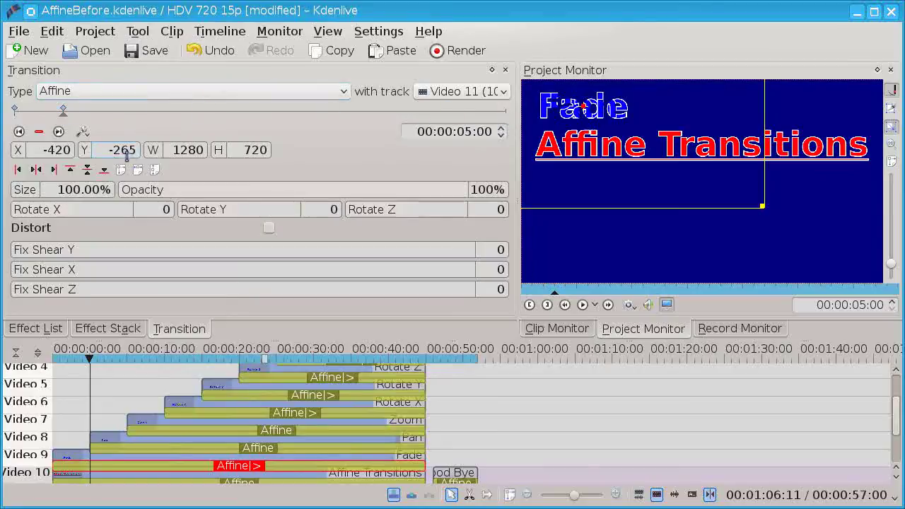
mouse_move(18, 134)
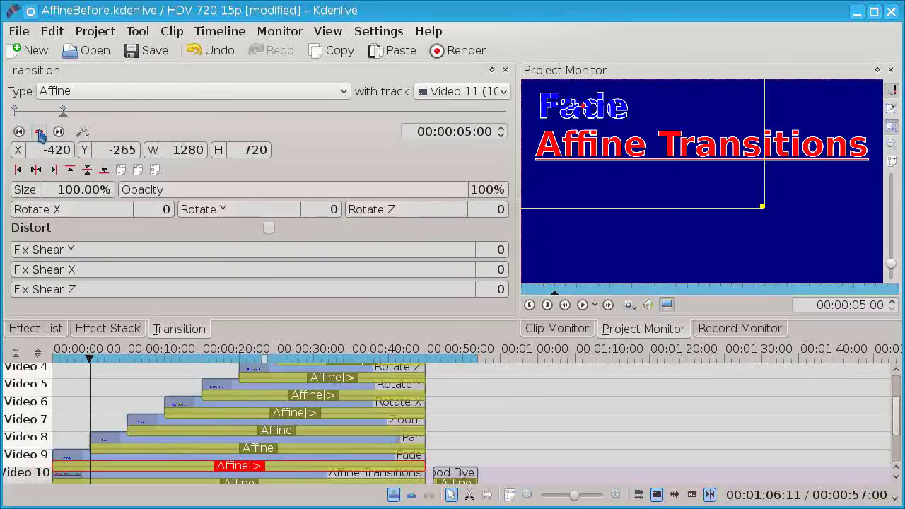
left_click(20, 133)
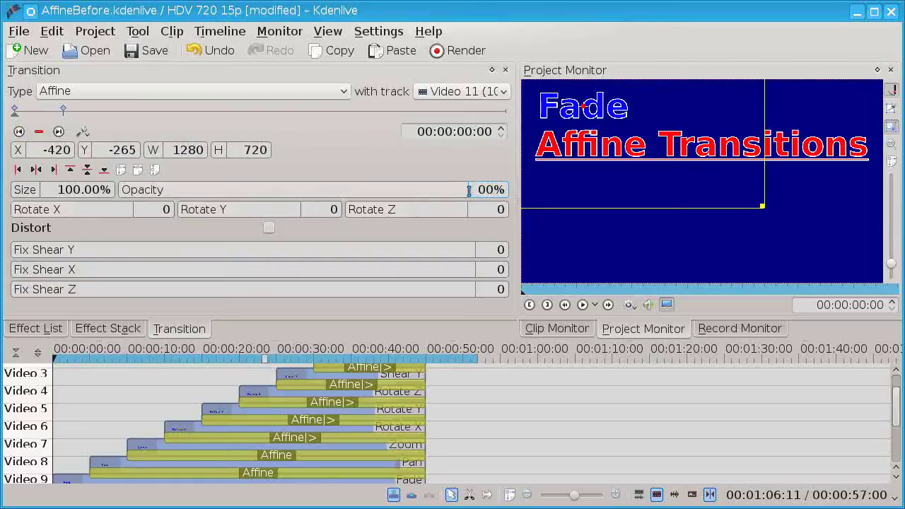
key("Delete")
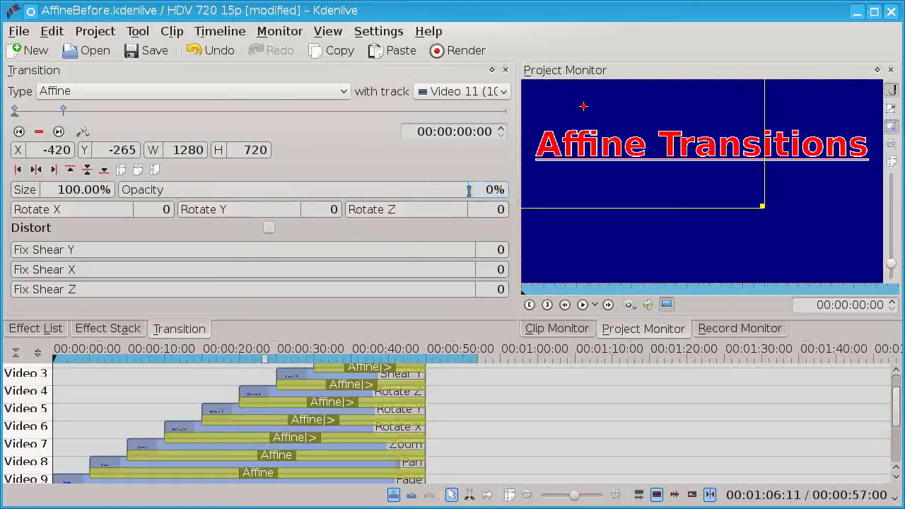
left_click(583, 305)
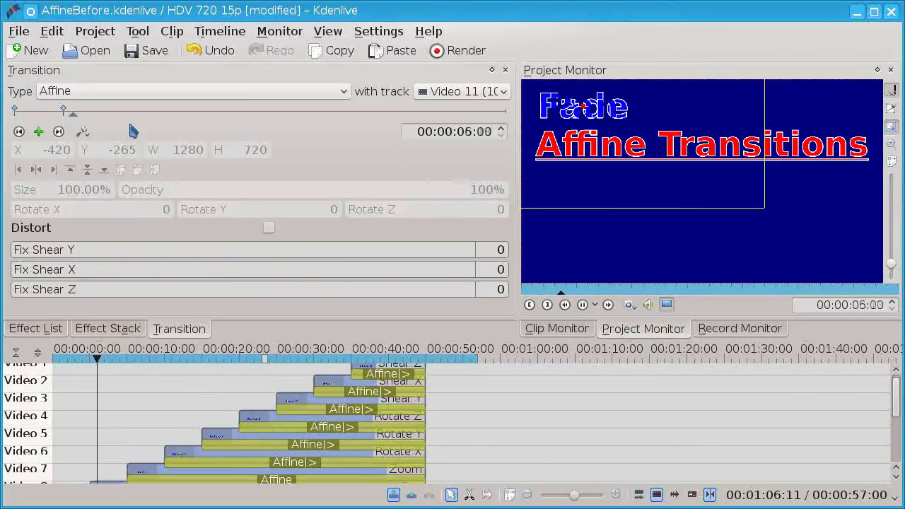
Step: Stop playback and select the Affine transition under the Pan clip
left_click(580, 305)
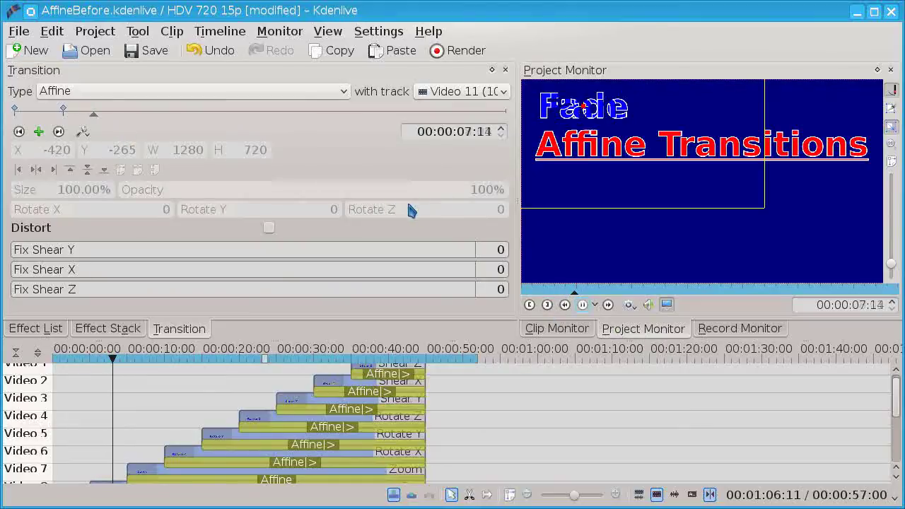
left_click_drag(897, 396, 883, 425)
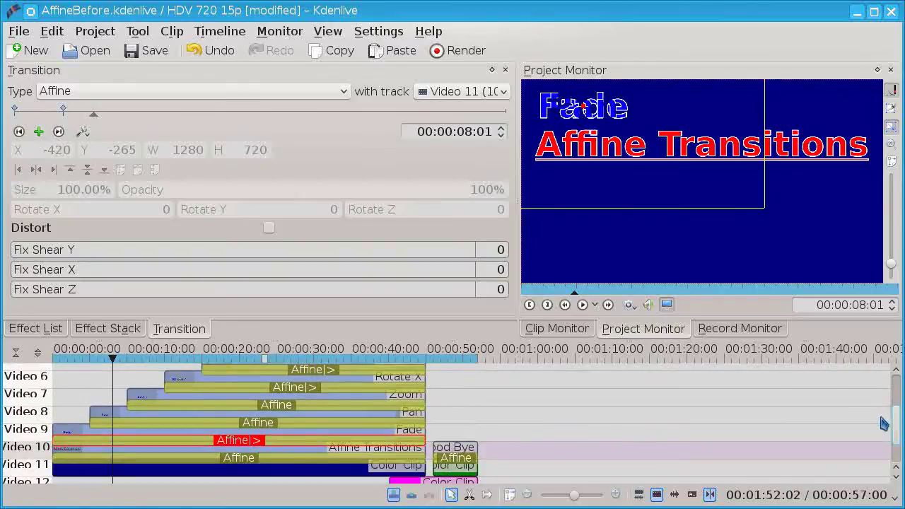
left_click(242, 423)
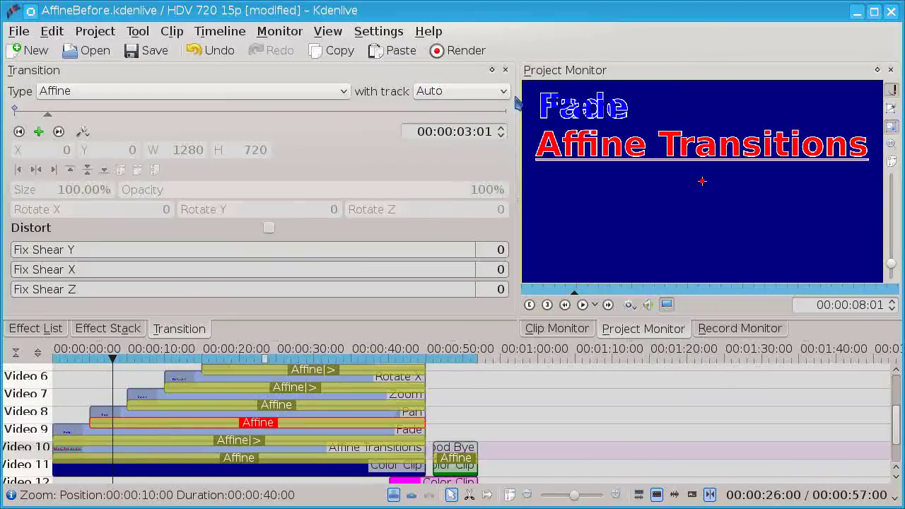
Step: Composite Pan with Video 11 (10) and add a keyframe at 00:00:05:00
left_click(503, 91)
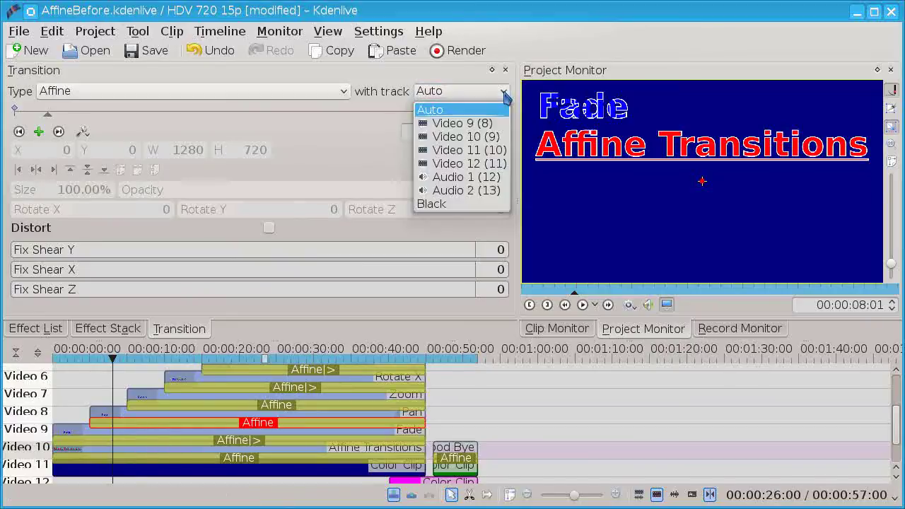
left_click(480, 150)
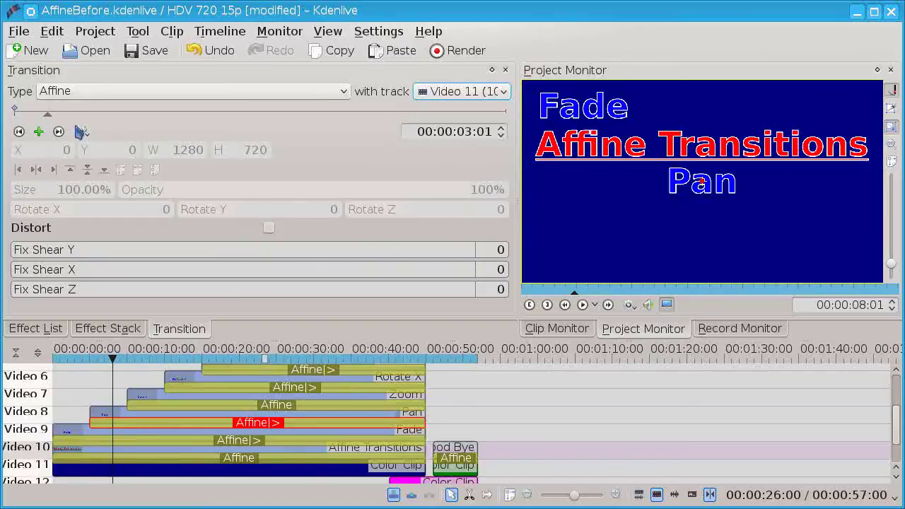
left_click(466, 132)
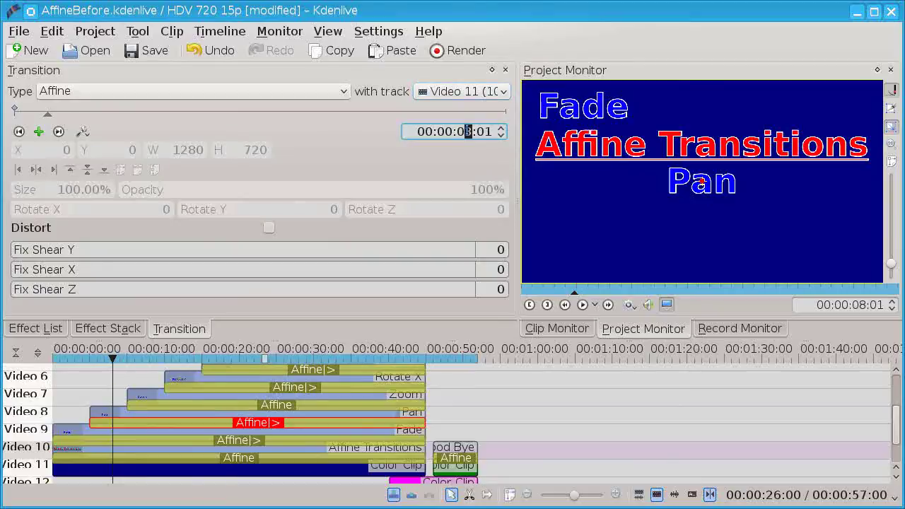
type("5")
left_click(40, 133)
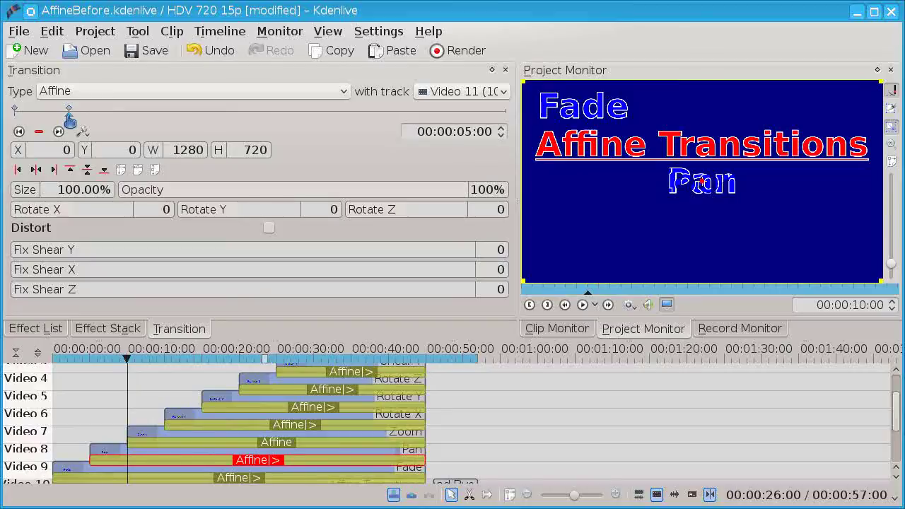
Step: Check Pan's keyframes, then drag its starting position down near the frame bottom
left_click(20, 133)
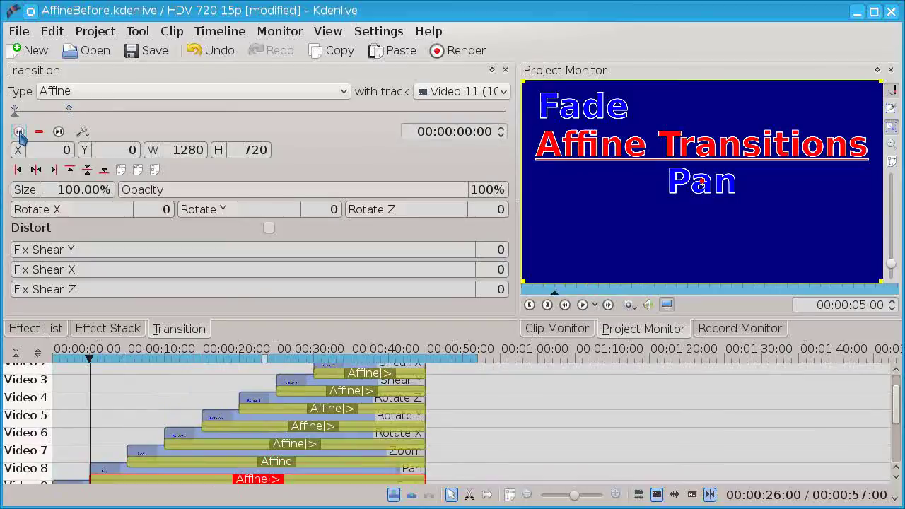
left_click(59, 133)
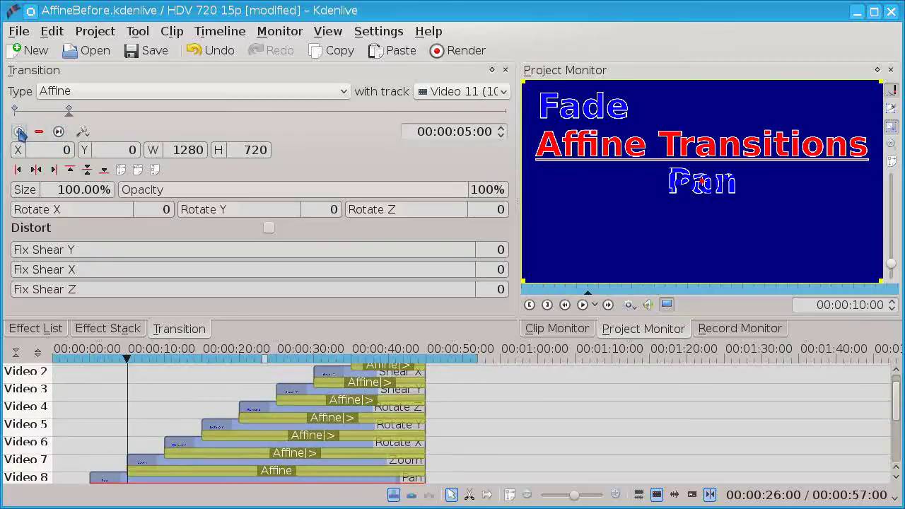
left_click(59, 132)
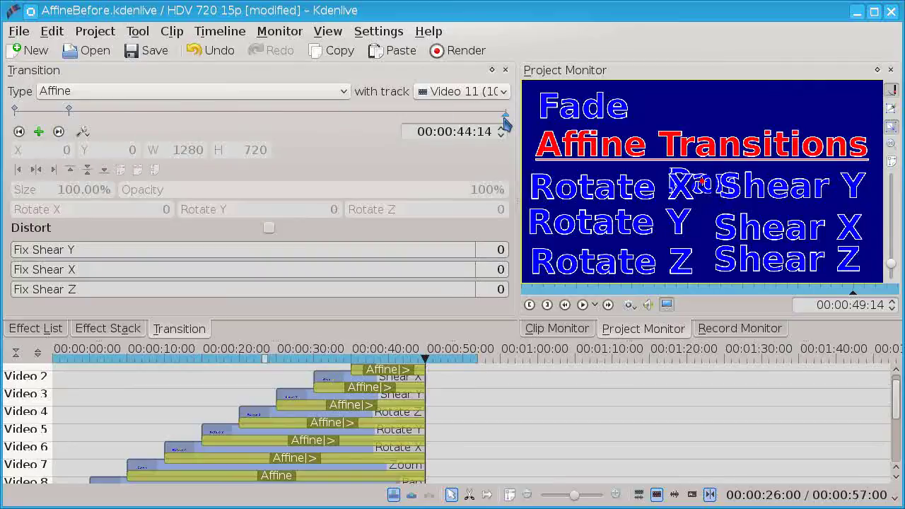
left_click(19, 134)
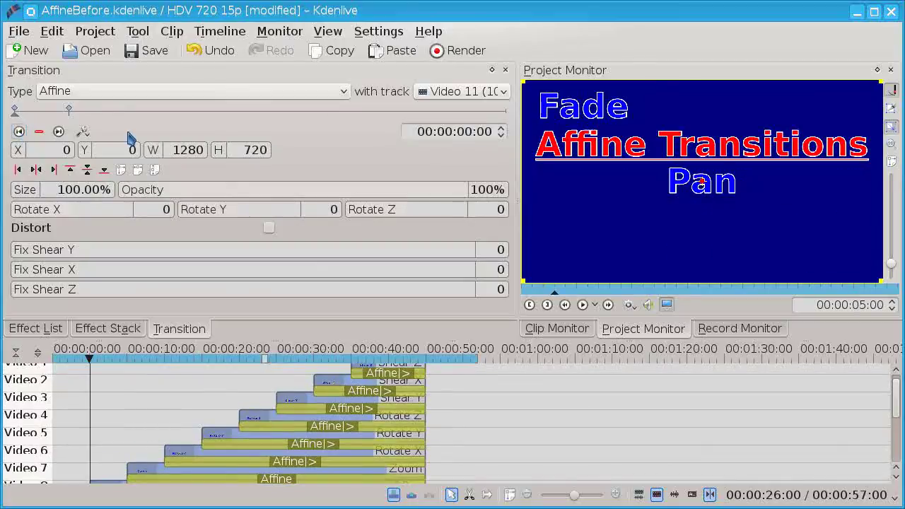
left_click_drag(699, 181, 695, 283)
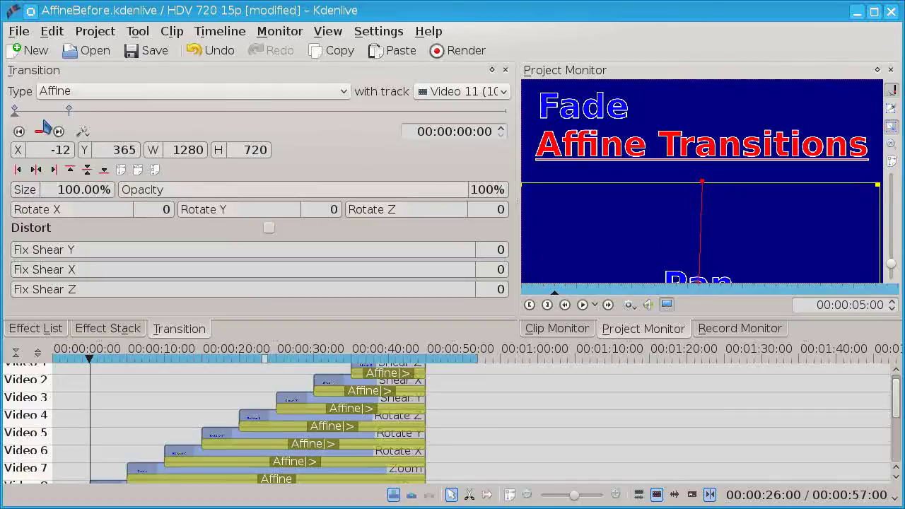
Step: Raise Pan beside Fade at 5 seconds and push its start down to X -32, Y 417
left_click(59, 132)
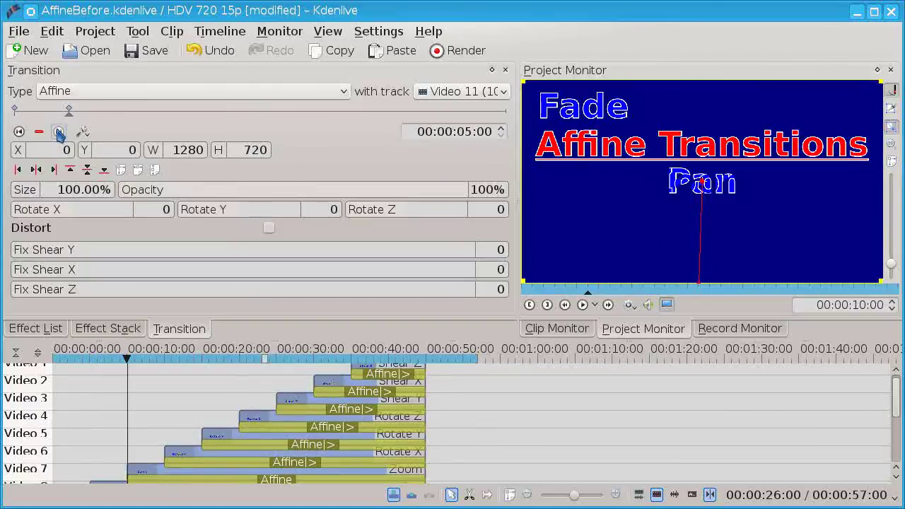
left_click_drag(706, 188, 694, 110)
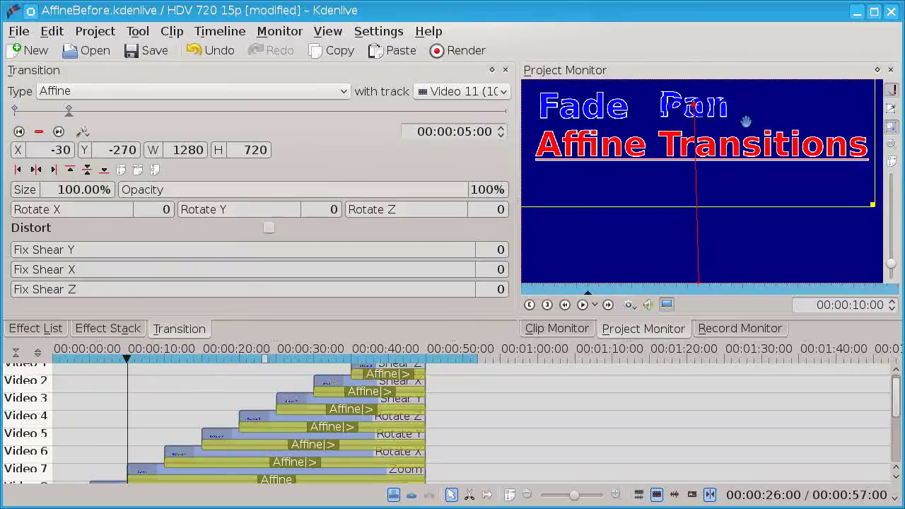
left_click(19, 132)
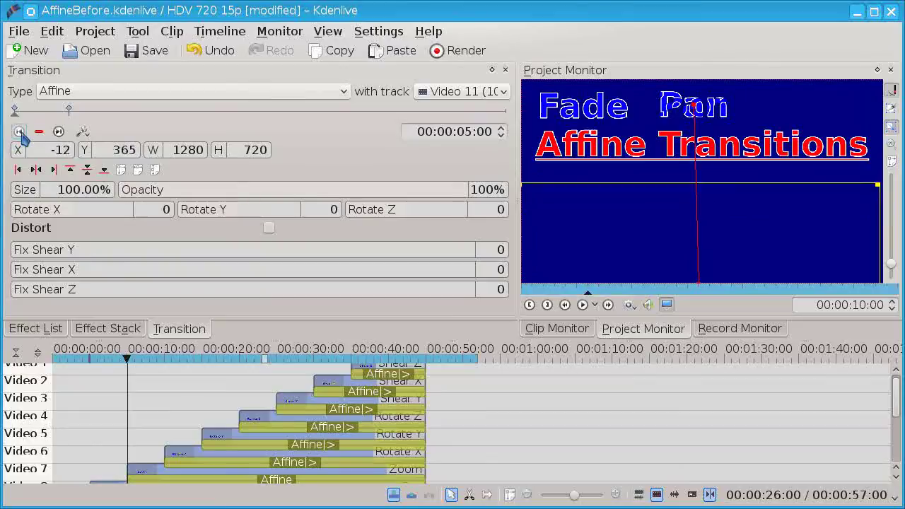
left_click(19, 132)
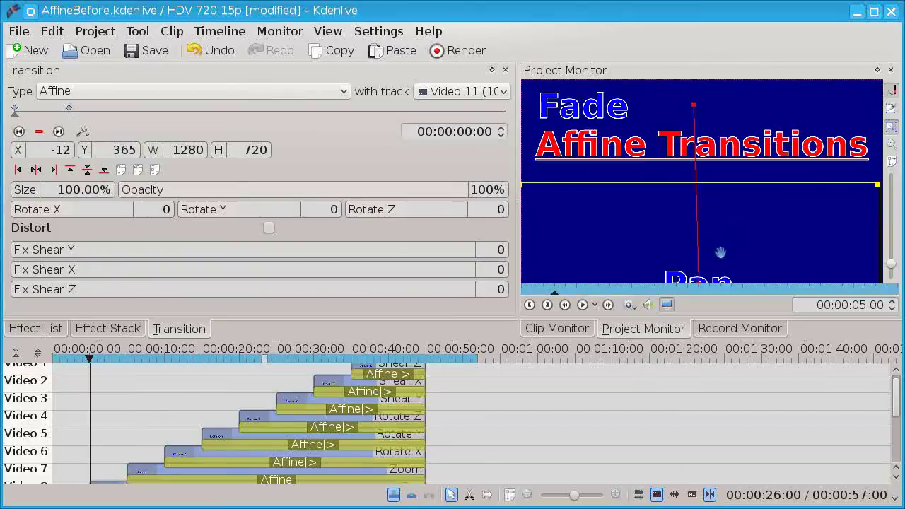
left_click_drag(842, 215, 837, 230)
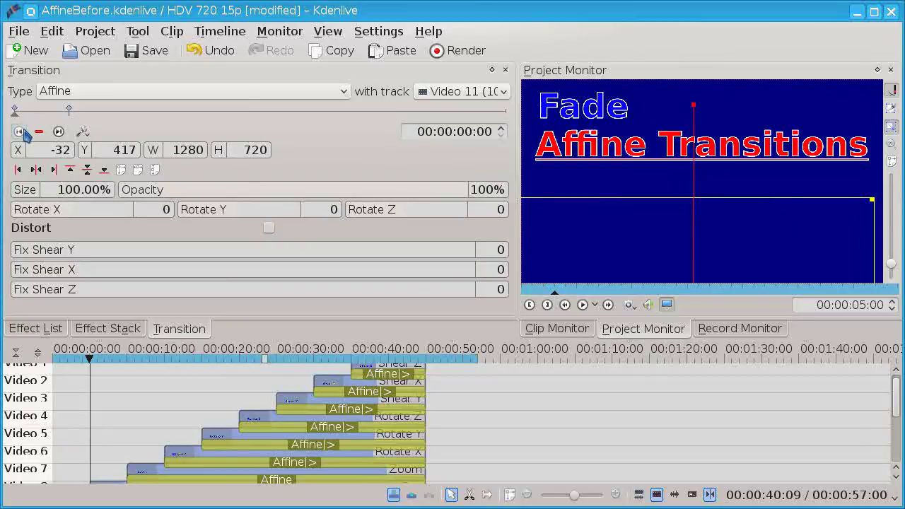
Step: Preview Pan rising into place, then select the Zoom label's Affine transition
left_click(582, 305)
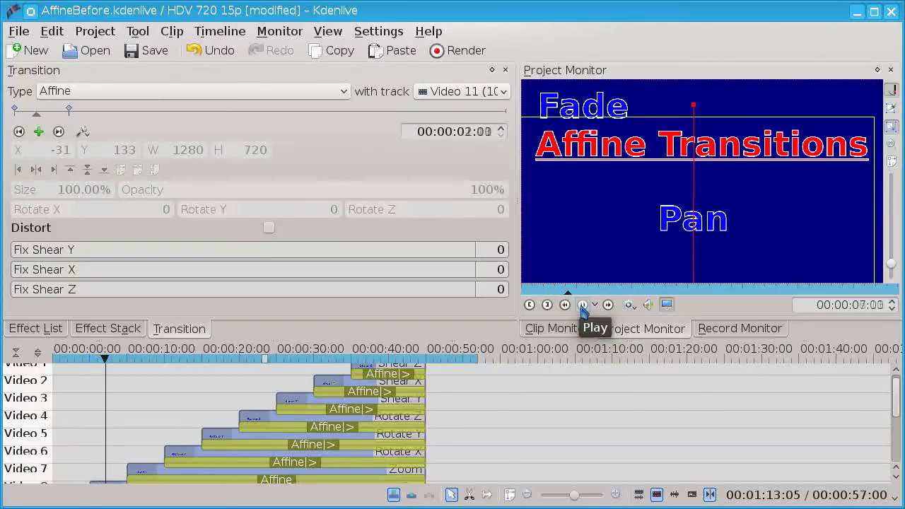
left_click(581, 310)
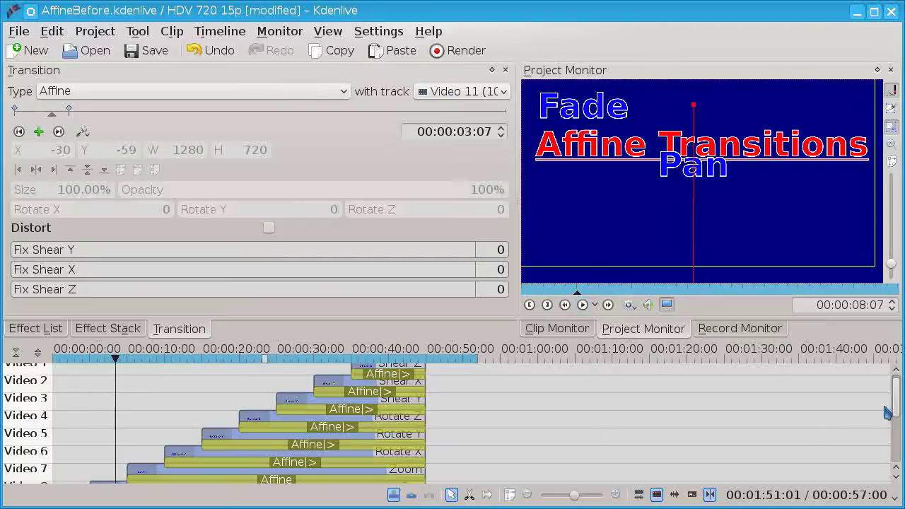
scroll(899, 405, "down", 3)
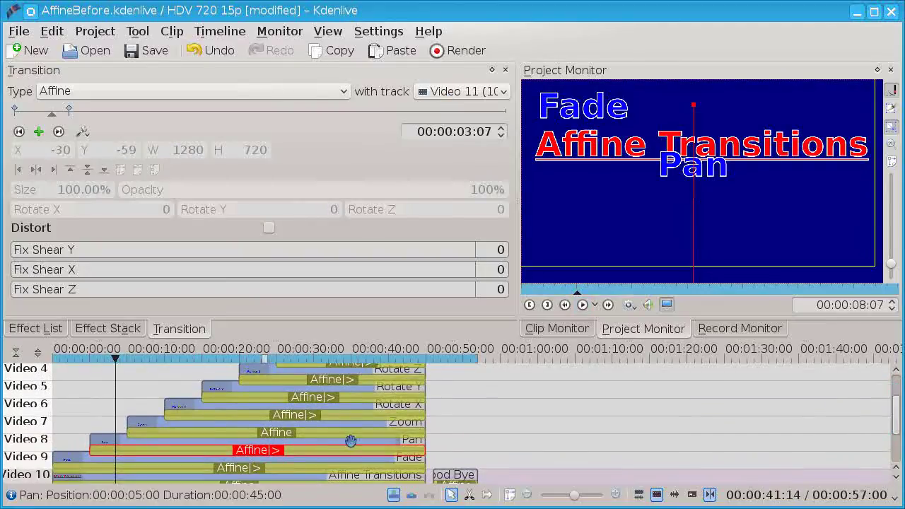
left_click(300, 434)
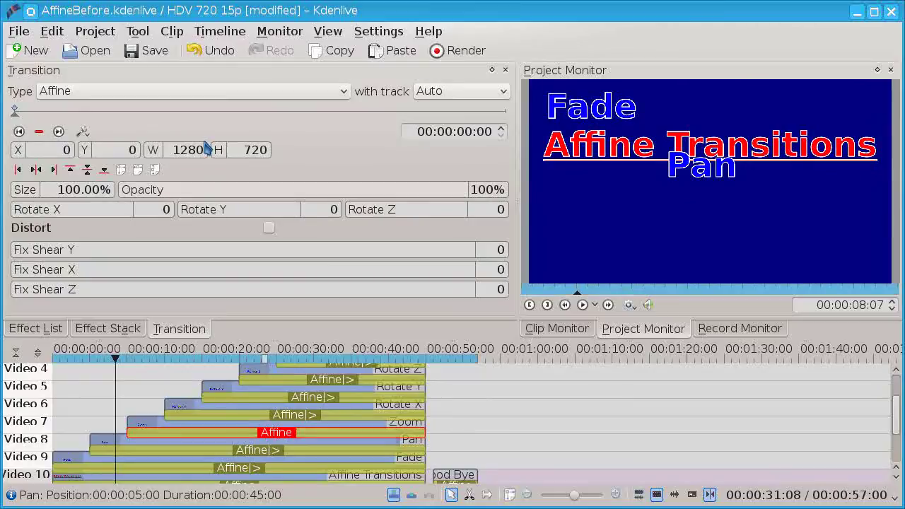
Step: Composite Zoom over Video 11 and place it at upper right beside Pan
left_click(444, 94)
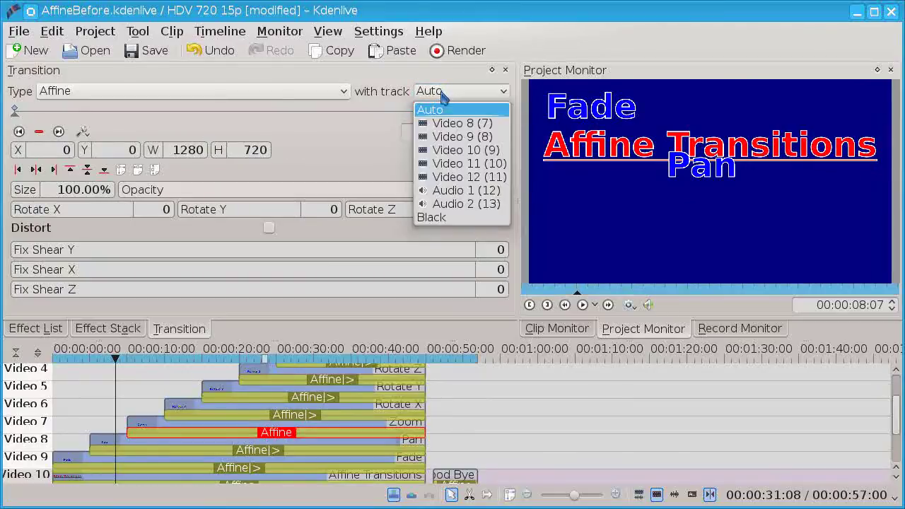
left_click(458, 165)
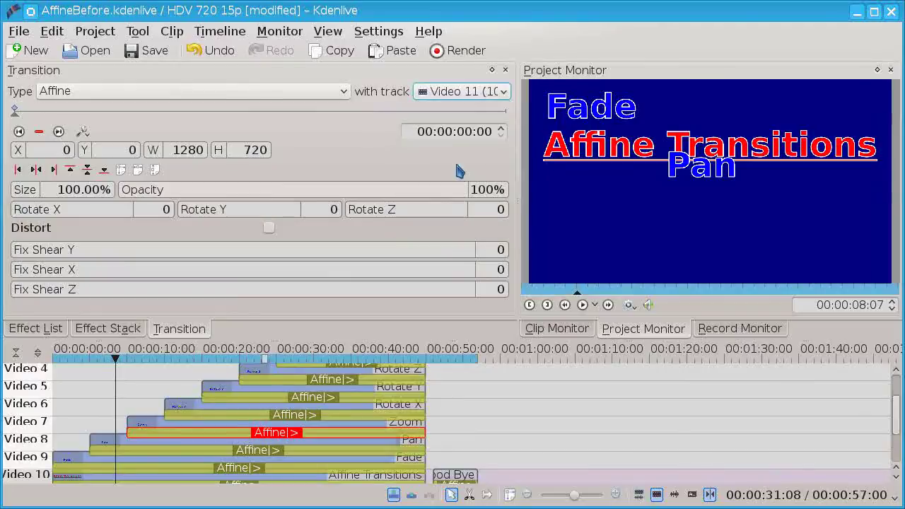
left_click_drag(160, 361, 140, 362)
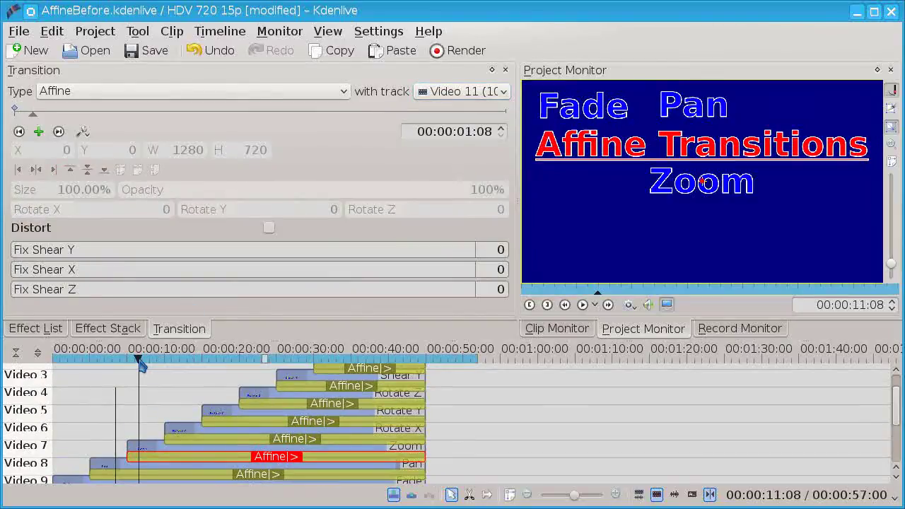
left_click(19, 133)
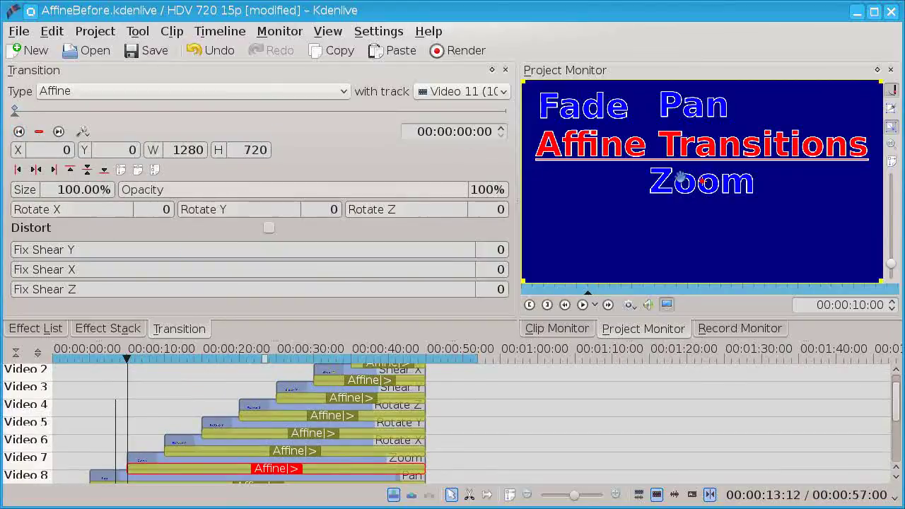
left_click_drag(723, 196, 816, 106)
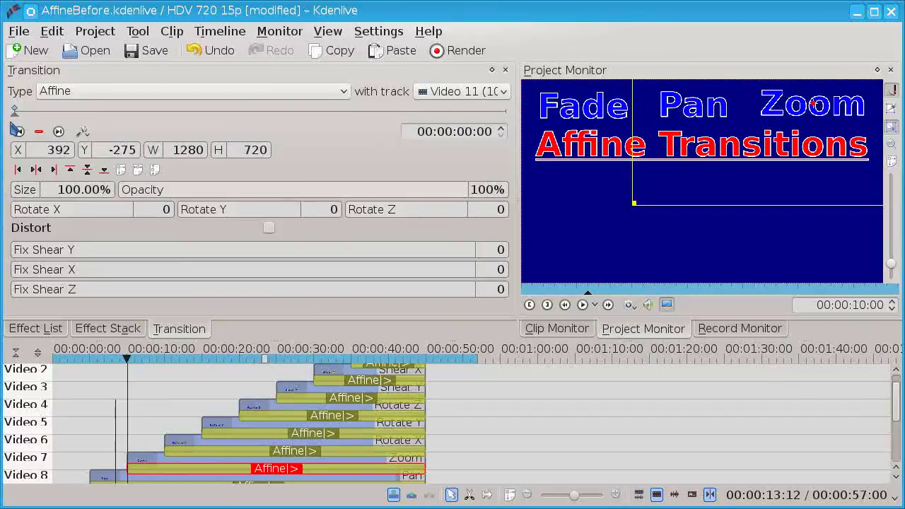
Step: Add a keyframe at 5 seconds and shrink the first keyframe's size to 1%
left_click(475, 133)
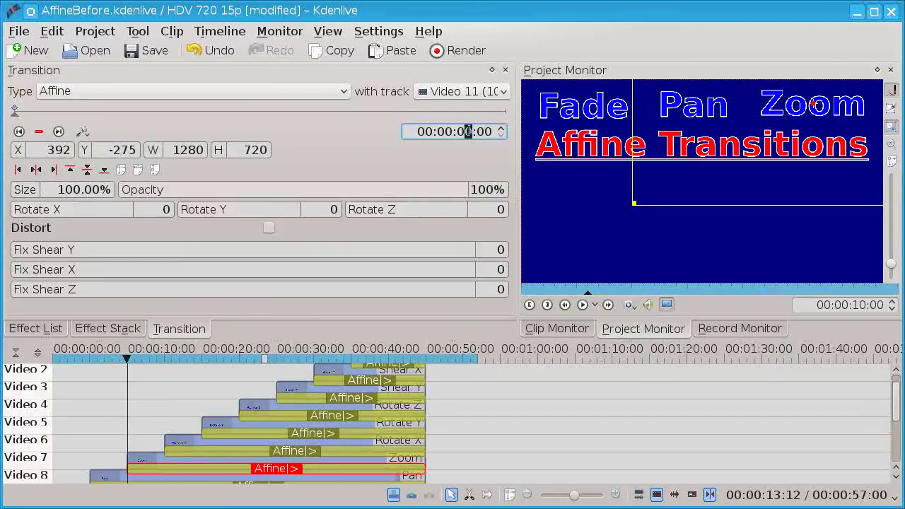
type("5")
key("Return")
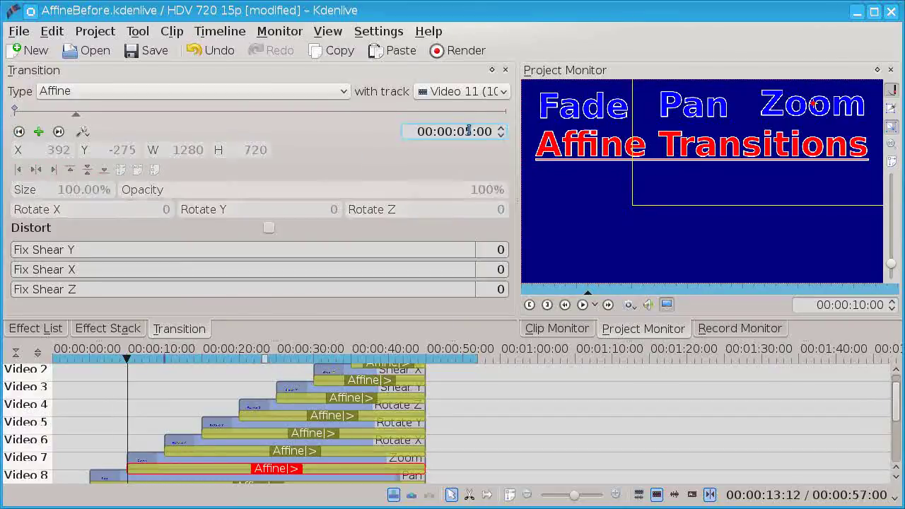
left_click(39, 133)
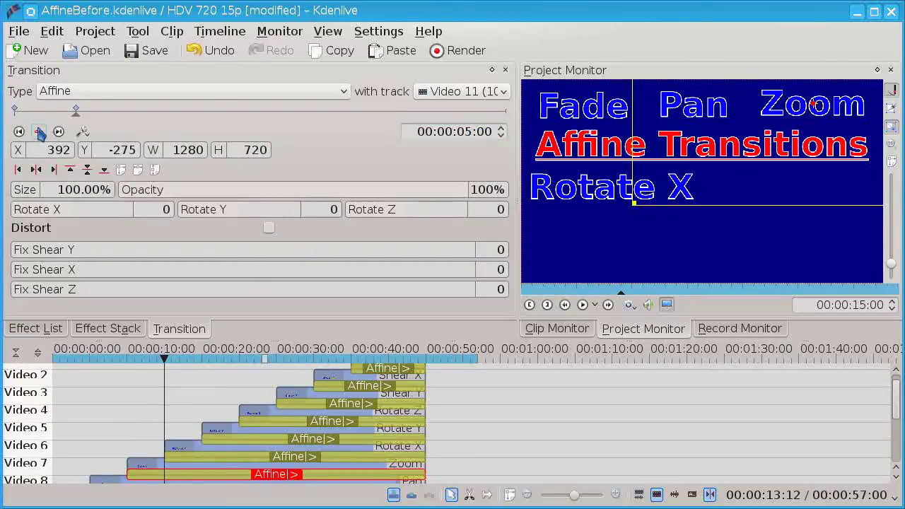
left_click(19, 132)
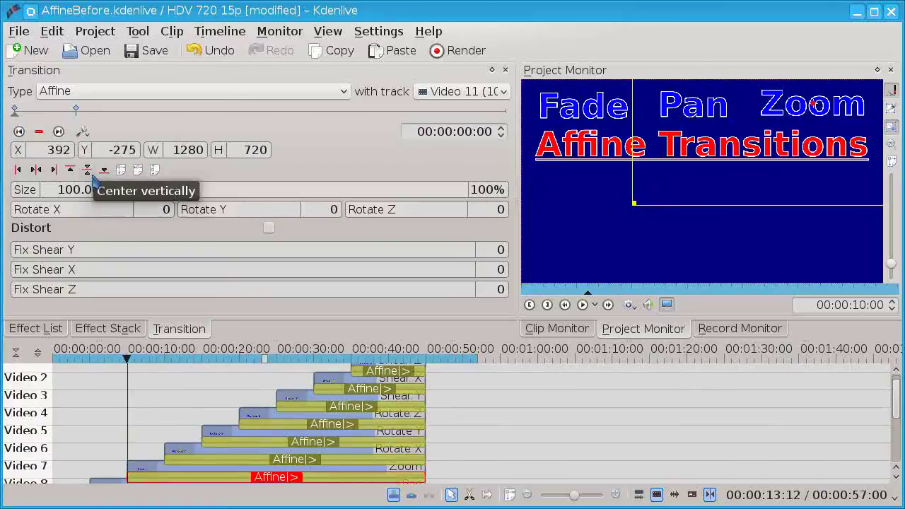
left_click_drag(72, 191, 59, 194)
type("1")
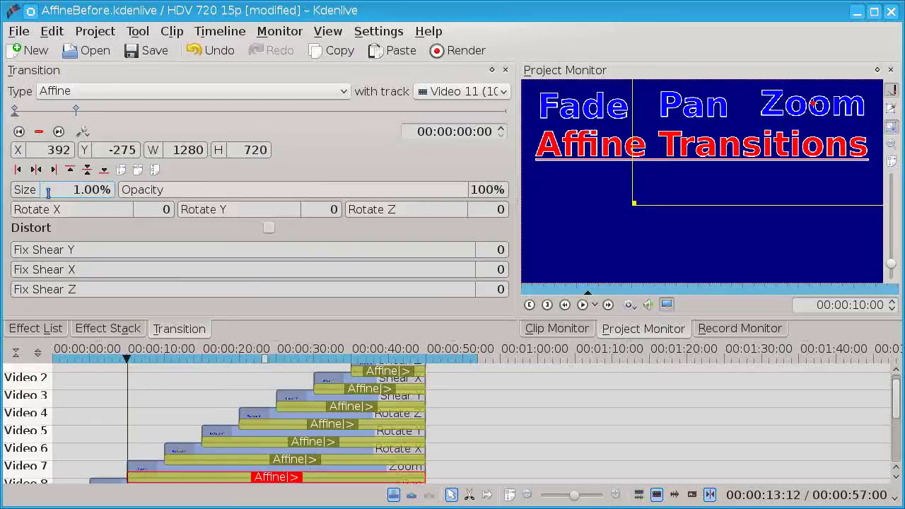
key("Return")
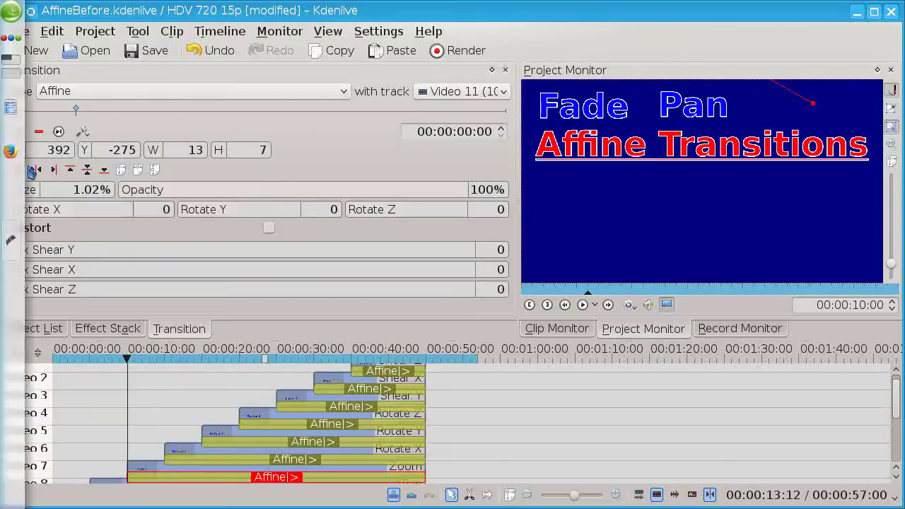
Step: Move the tiny Zoom point to the upper right at X 1028, Y 84 and preview the growth
left_click(35, 169)
left_click(88, 170)
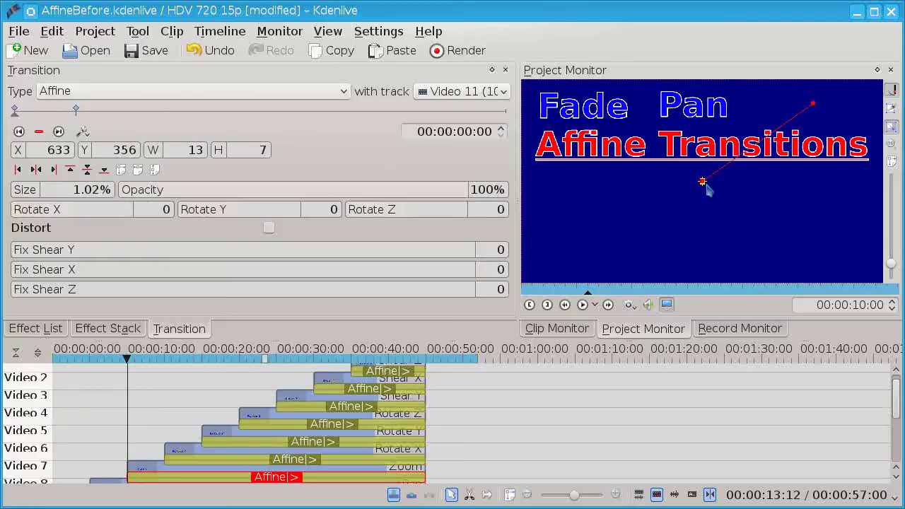
left_click_drag(704, 184, 814, 104)
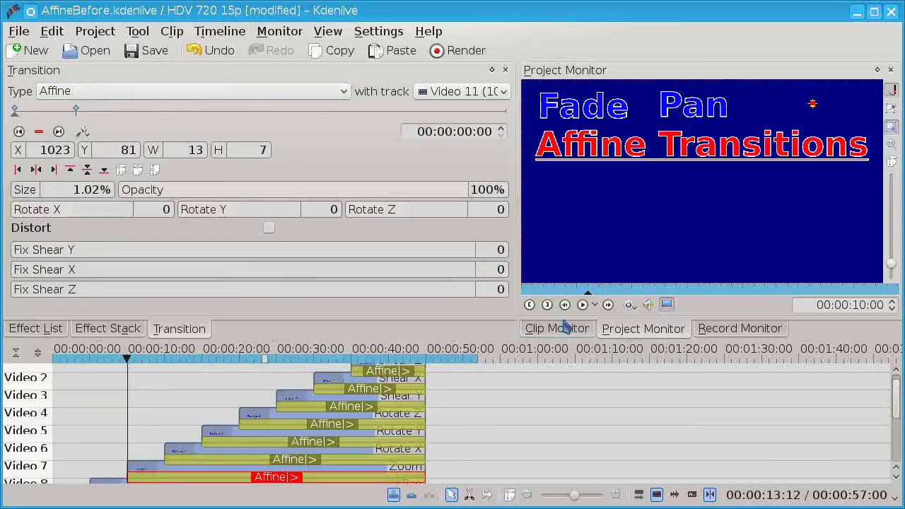
left_click(584, 305)
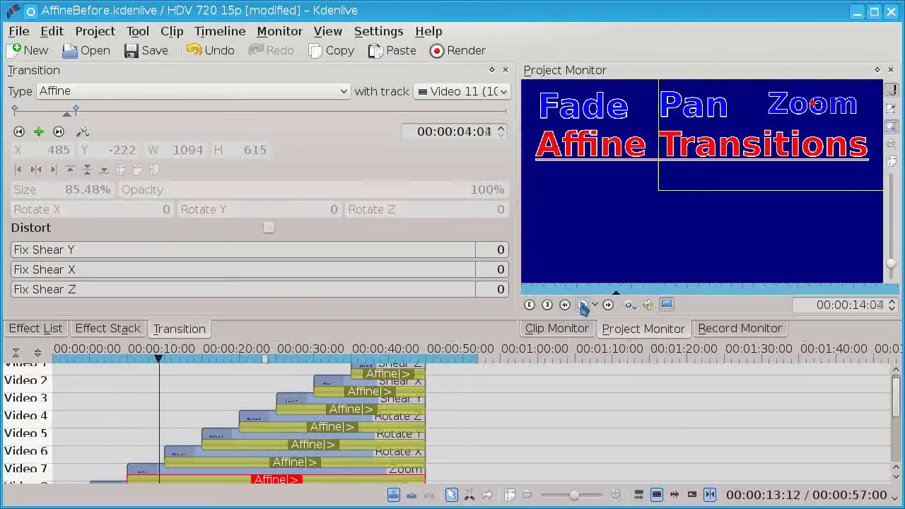
left_click(582, 306)
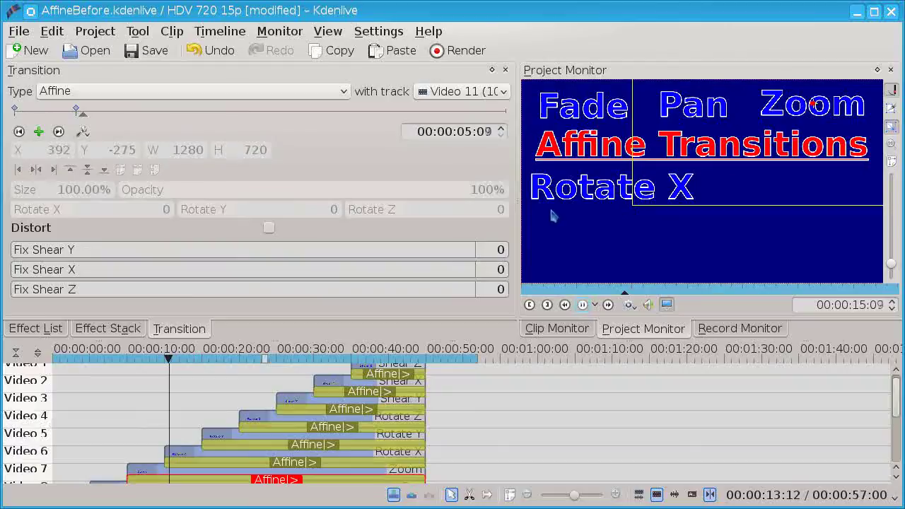
Step: Set the Rotate X transition's first keyframe to Rotate X -999 and preview the spin
left_click(211, 463)
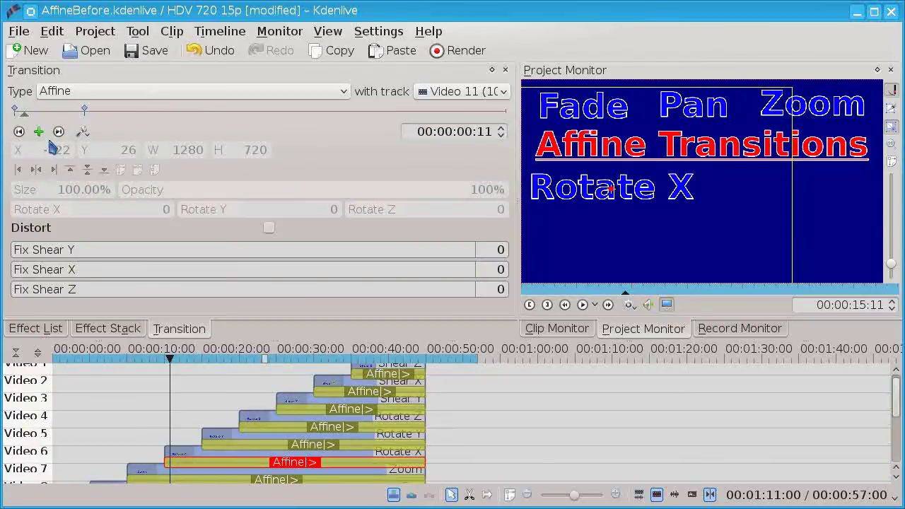
left_click(20, 132)
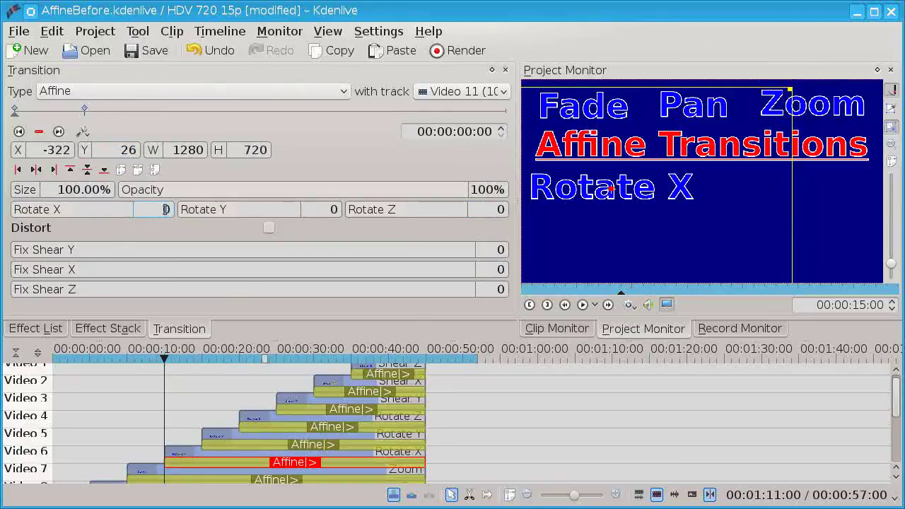
left_click(158, 210)
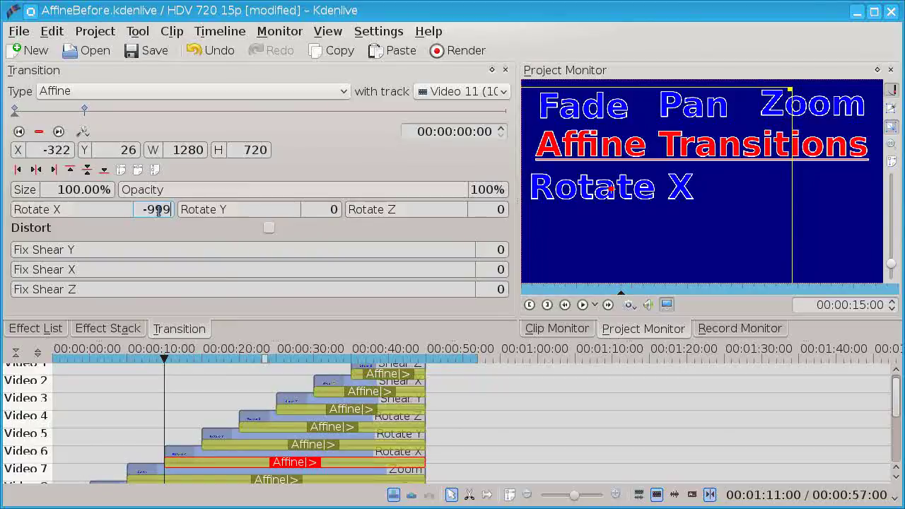
key("Return")
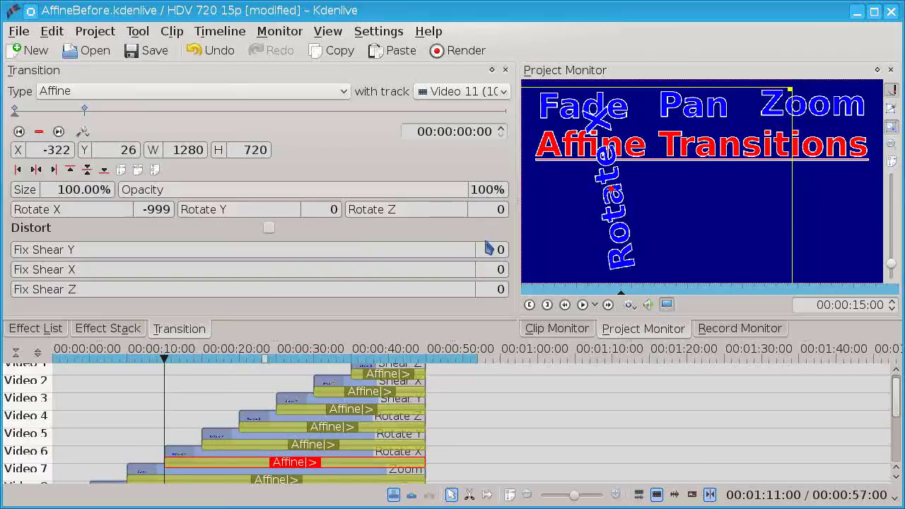
left_click(583, 305)
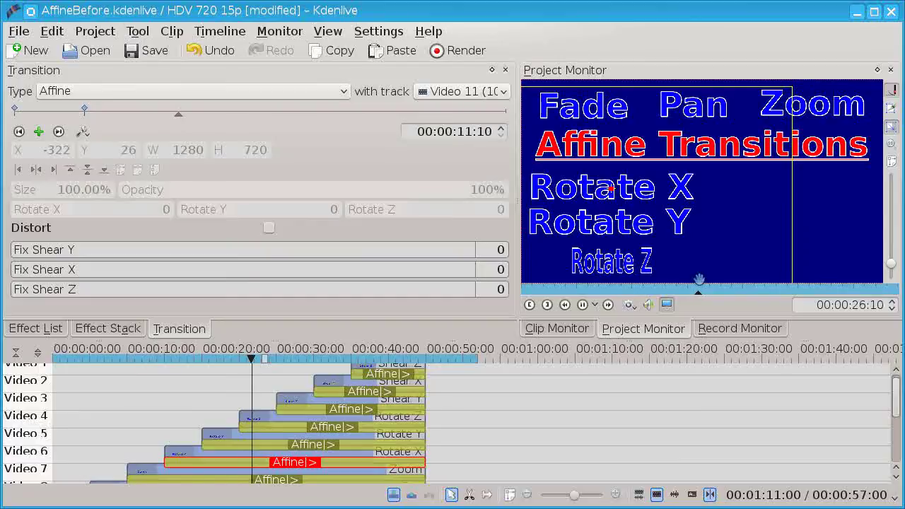
Step: Stop playback and show the Rotate Z transition's first keyframe, rotated -900 at X -320, Y 285
left_click(583, 306)
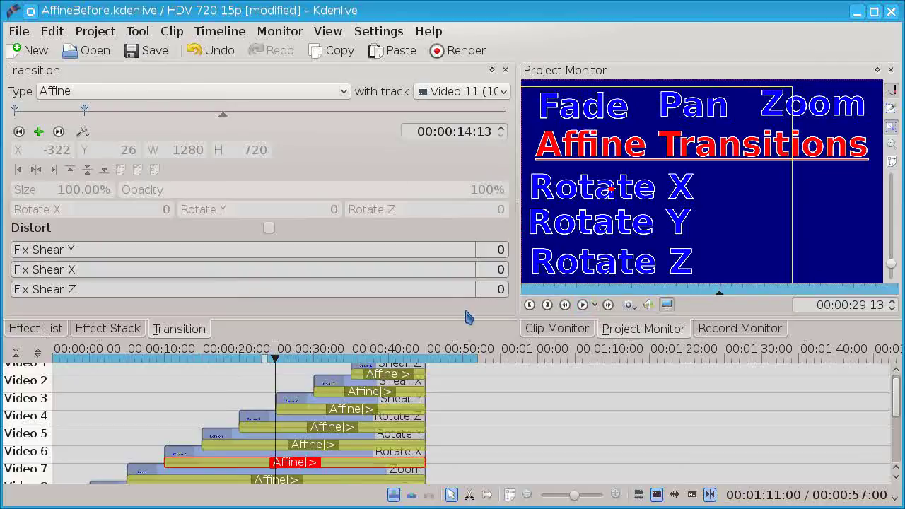
left_click(260, 427)
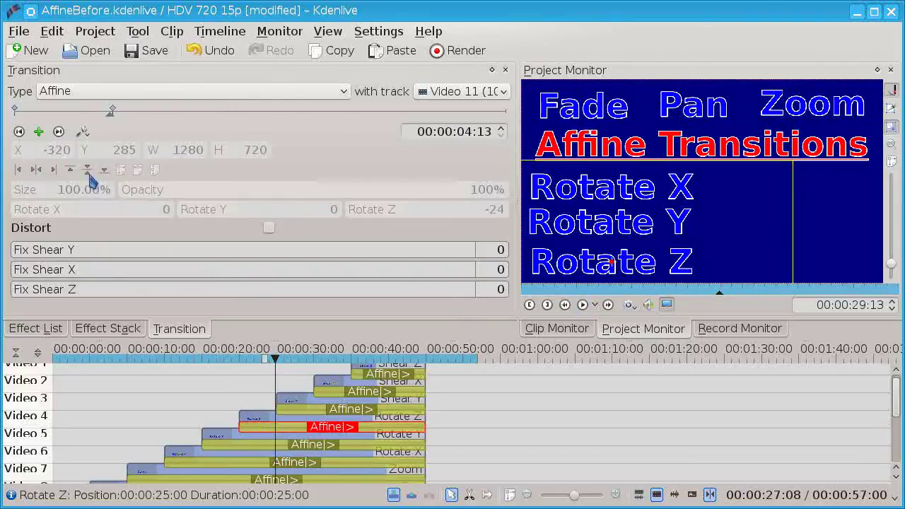
left_click(20, 133)
left_click(20, 133)
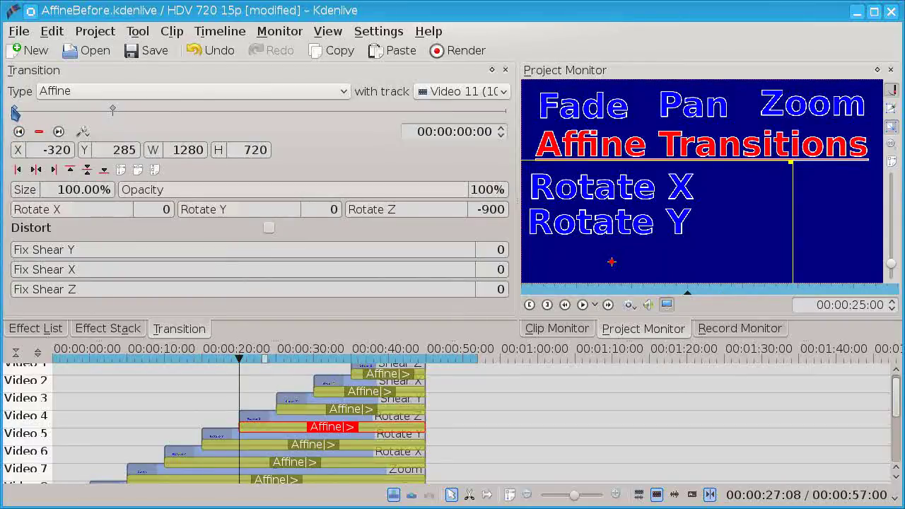
left_click_drag(897, 404, 897, 435)
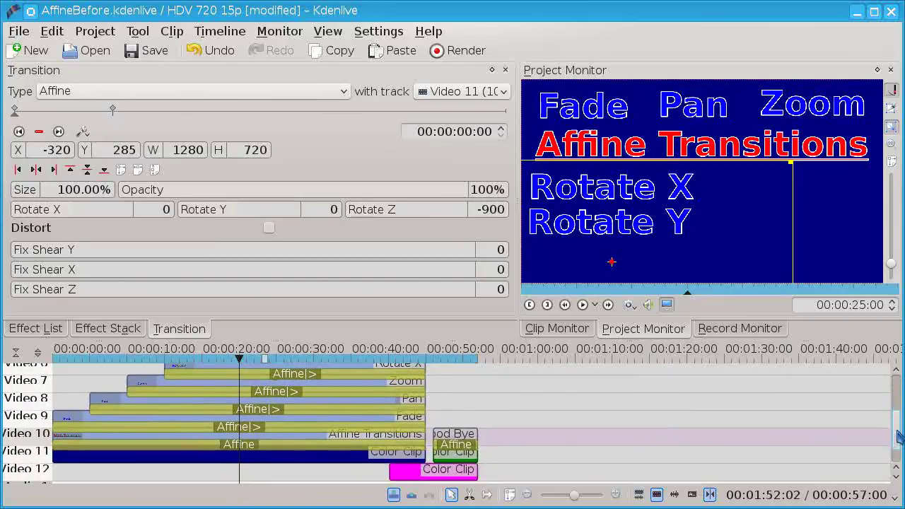
left_click(279, 445)
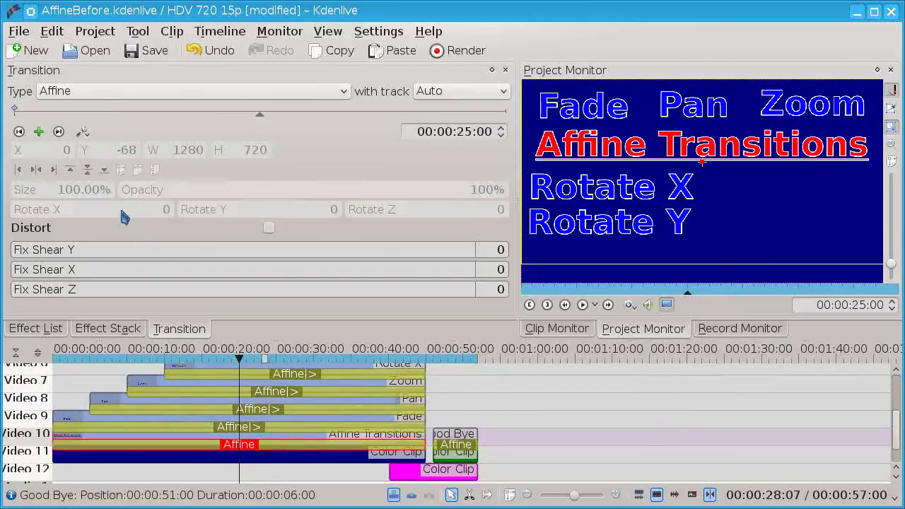
left_click(38, 133)
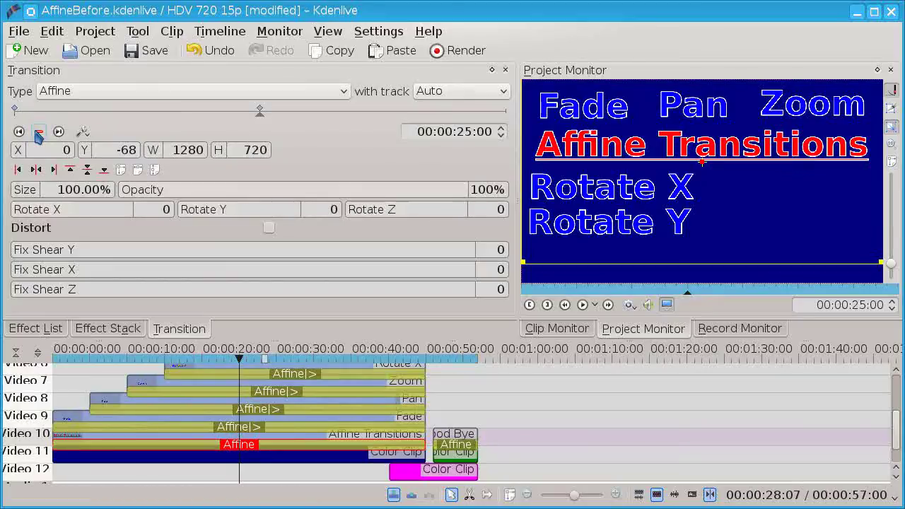
left_click(460, 131)
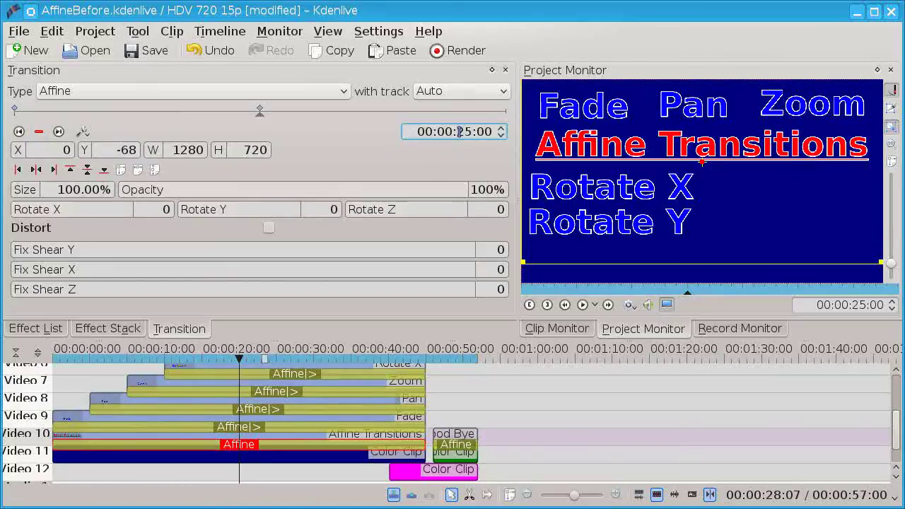
type("30")
key("Return")
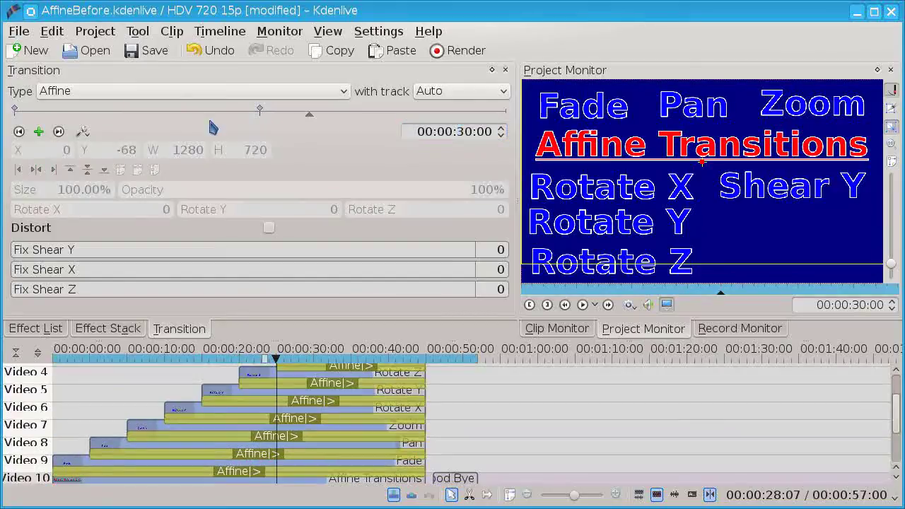
left_click(40, 134)
left_click(21, 133)
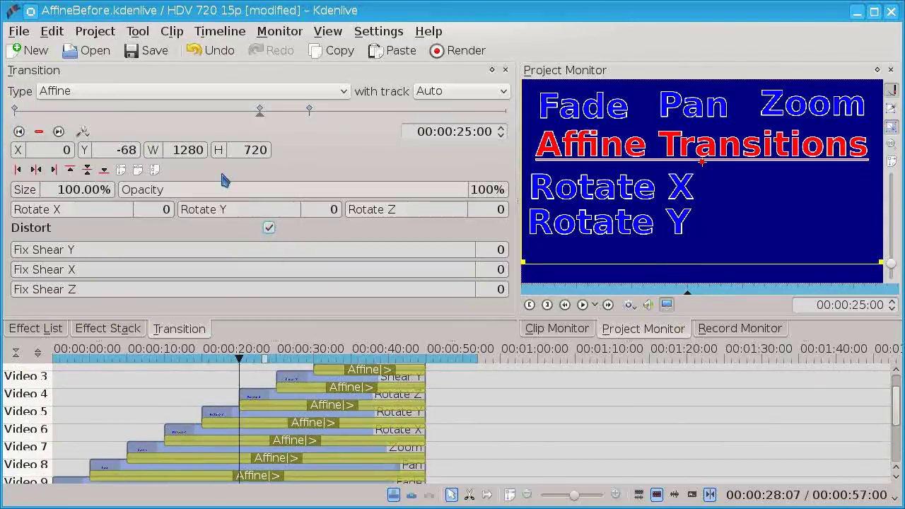
left_click_drag(204, 150, 176, 151)
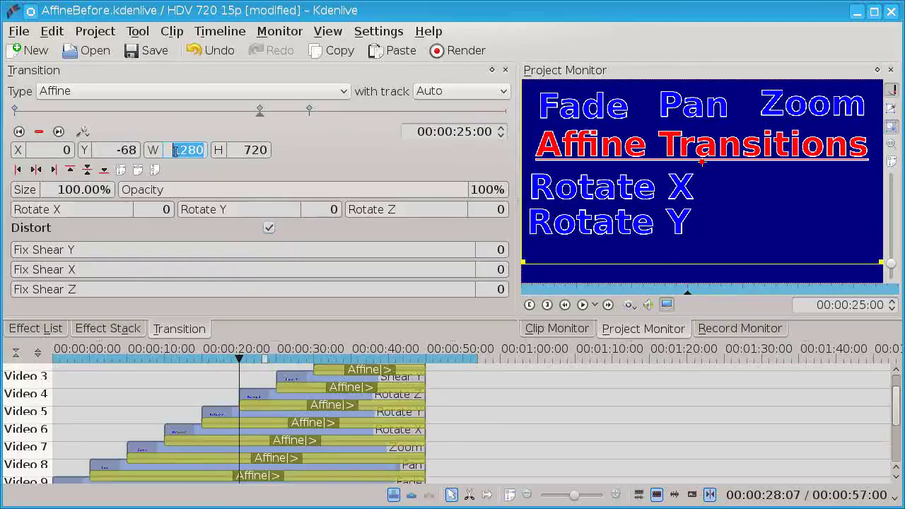
type("1")
key("Return")
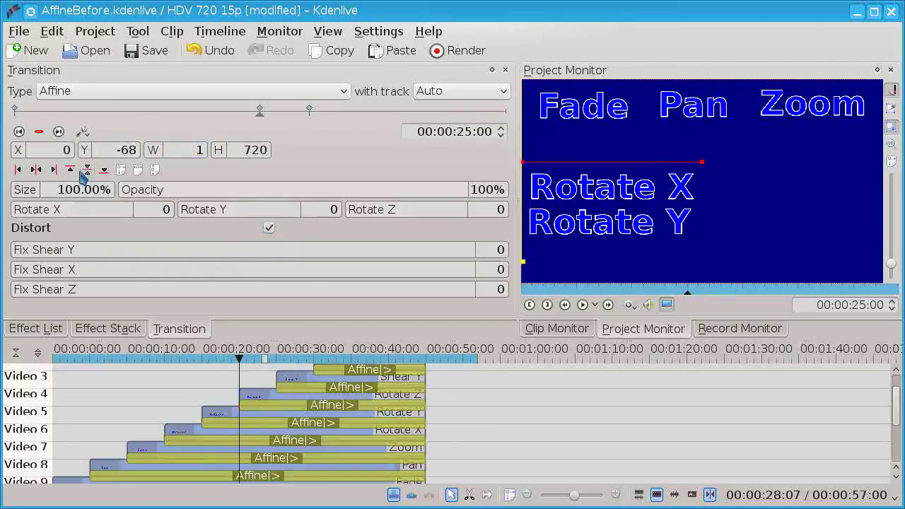
left_click(37, 172)
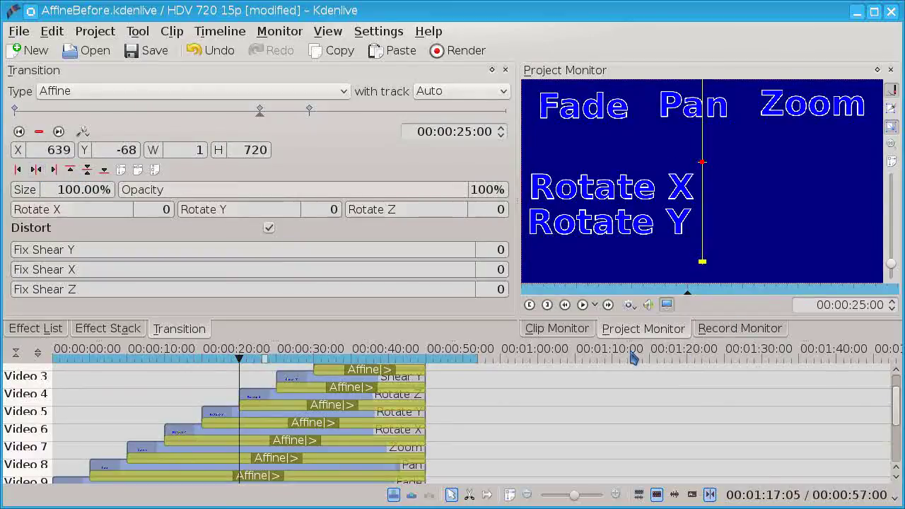
left_click(584, 305)
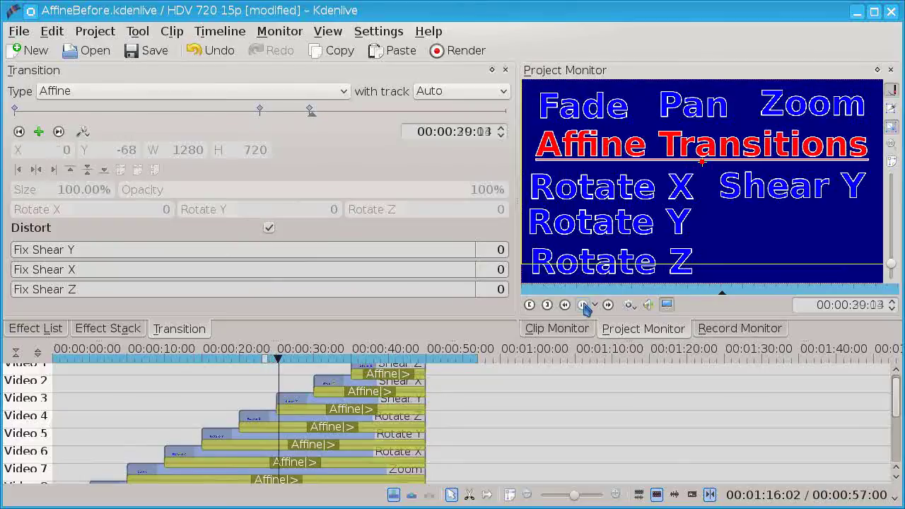
left_click(584, 306)
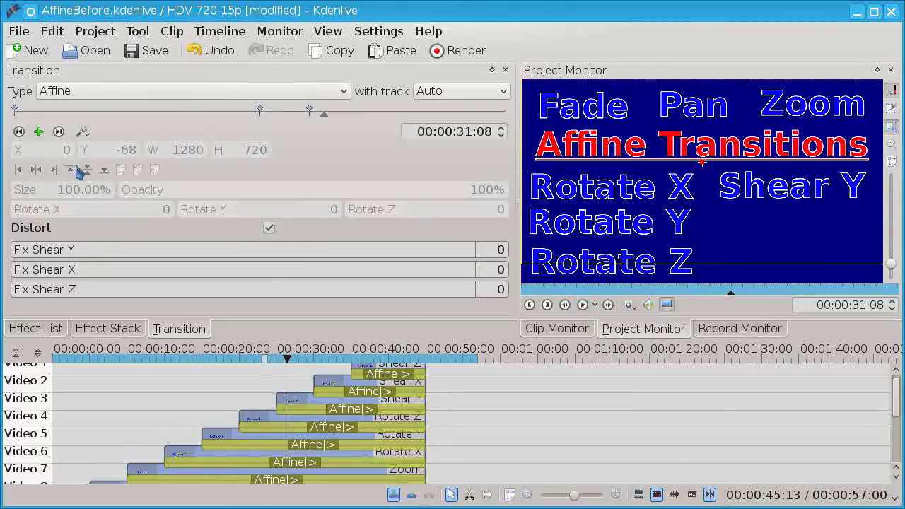
left_click(19, 132)
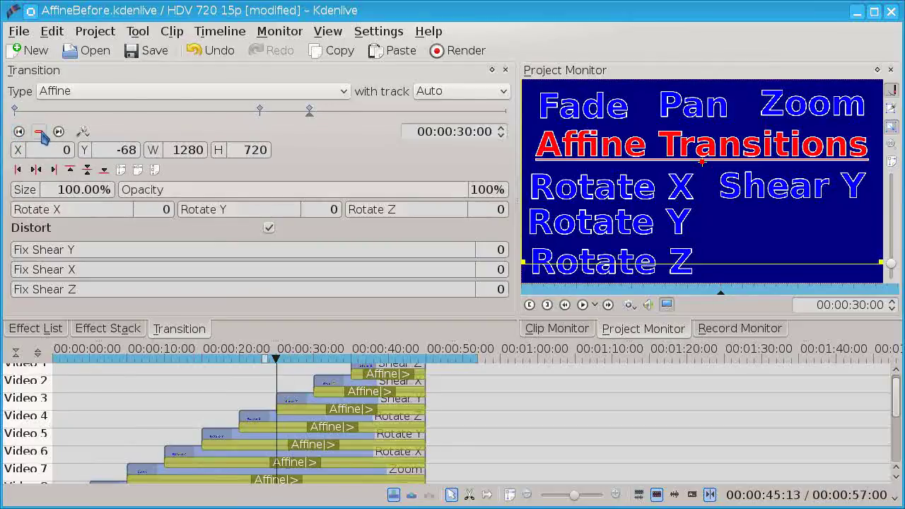
left_click(38, 131)
left_click(19, 131)
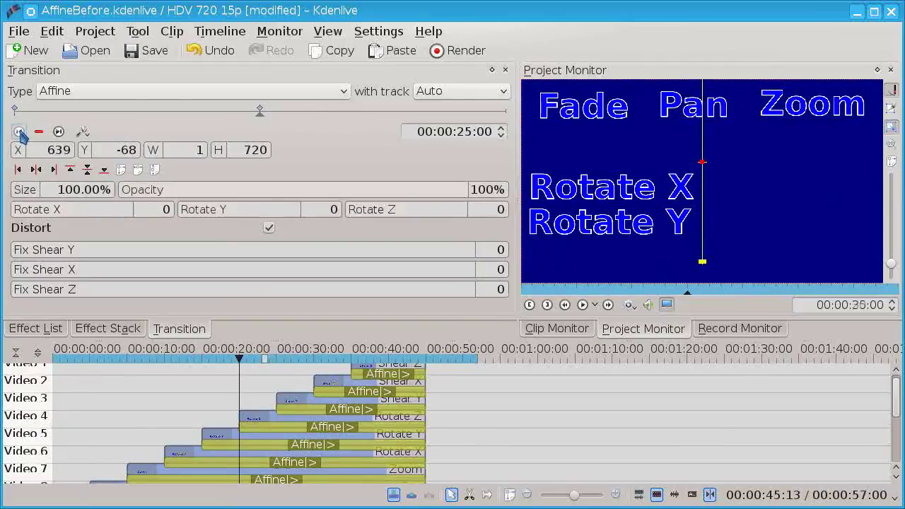
left_click(39, 133)
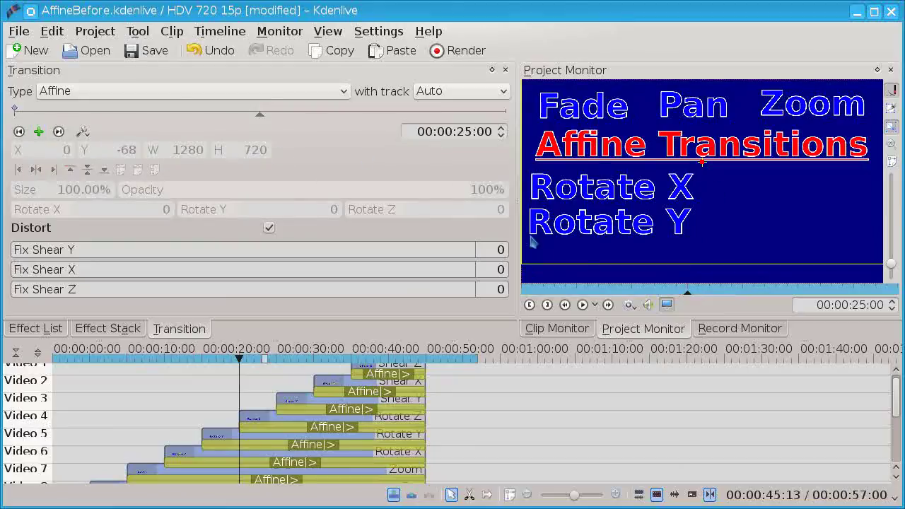
Step: Select the Shear Y label's Affine transition on Video 3 and jump to its start
scroll(897, 401, "down", 1)
scroll(897, 401, "up", 2)
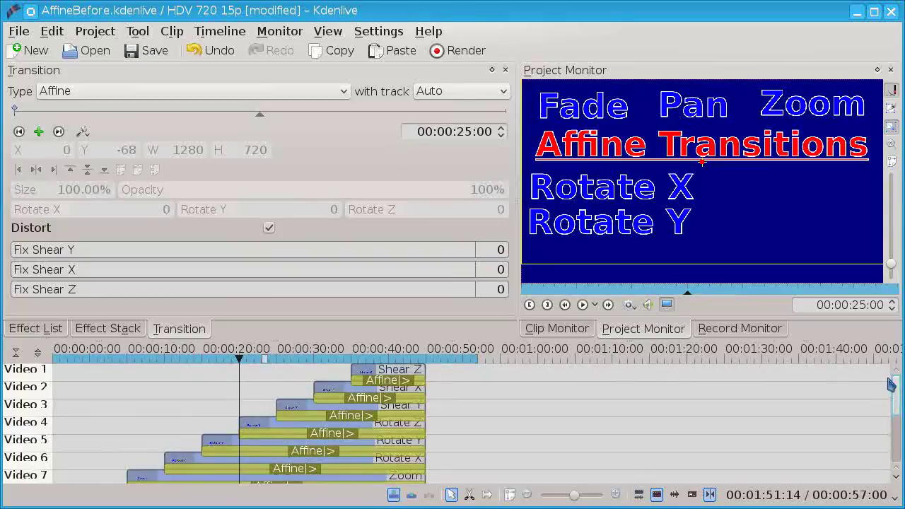
left_click(301, 404)
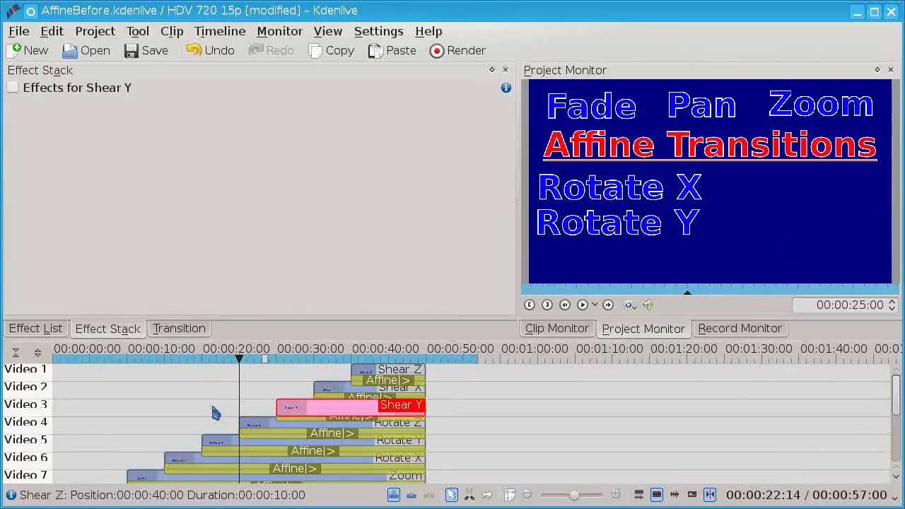
left_click(292, 417)
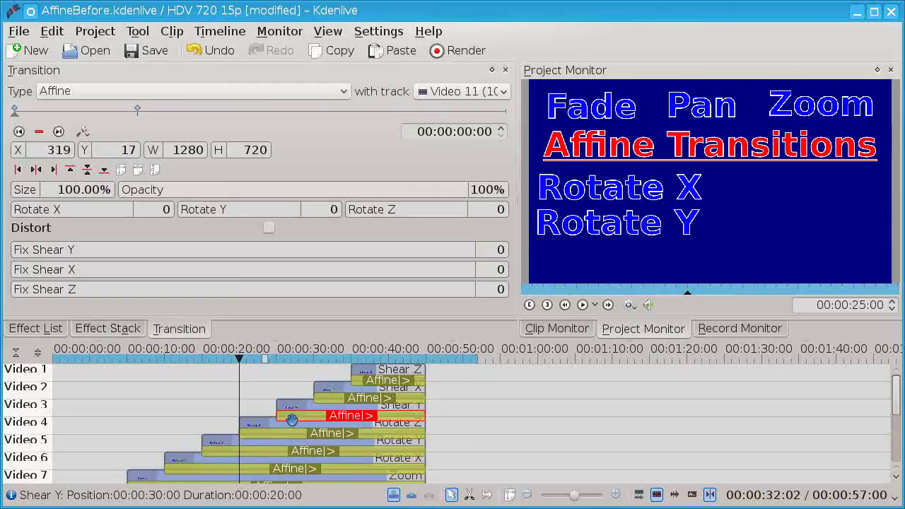
left_click(19, 132)
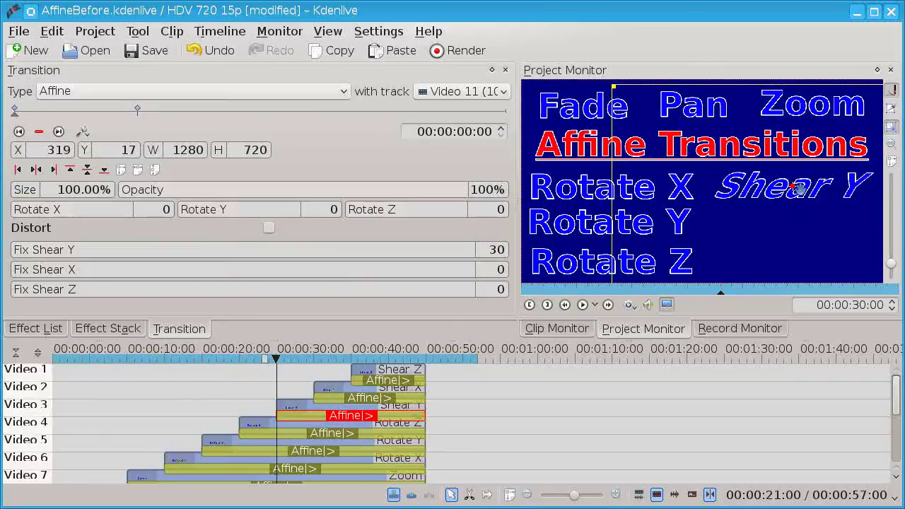
Step: Check Shear Y's 5-second keyframe, then show the Shear X transition (X 295, Y 172)
left_click(59, 133)
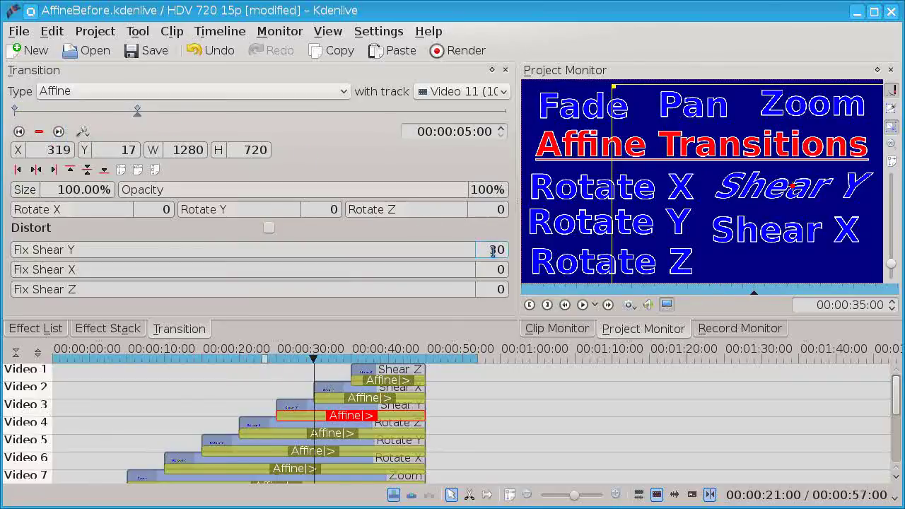
left_click(68, 115)
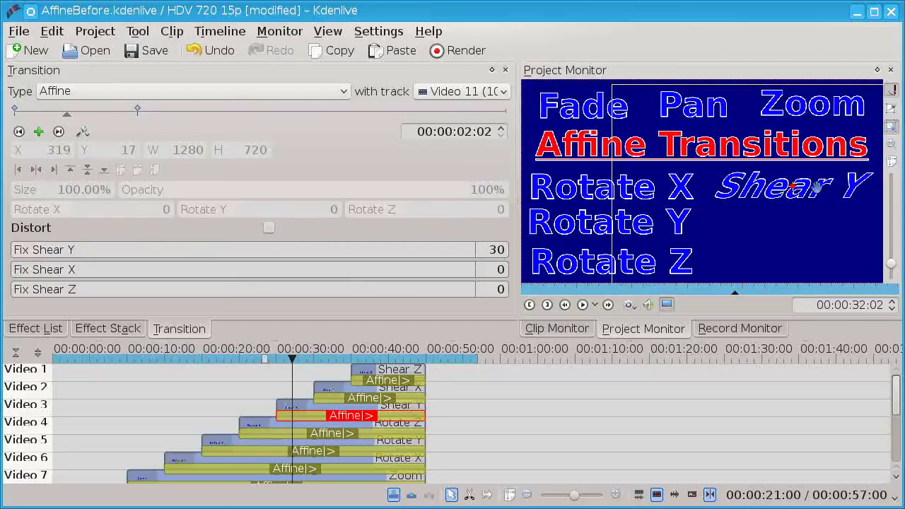
left_click(328, 399)
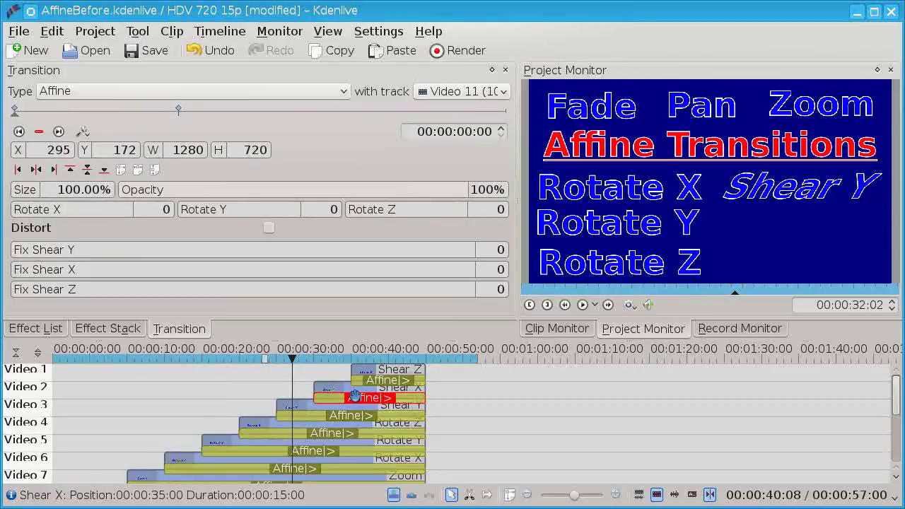
Step: Check Shear X's start keyframe at Fix Shear X 10, then show the Shear Z transition's Fix Shear Z 50
left_click(19, 133)
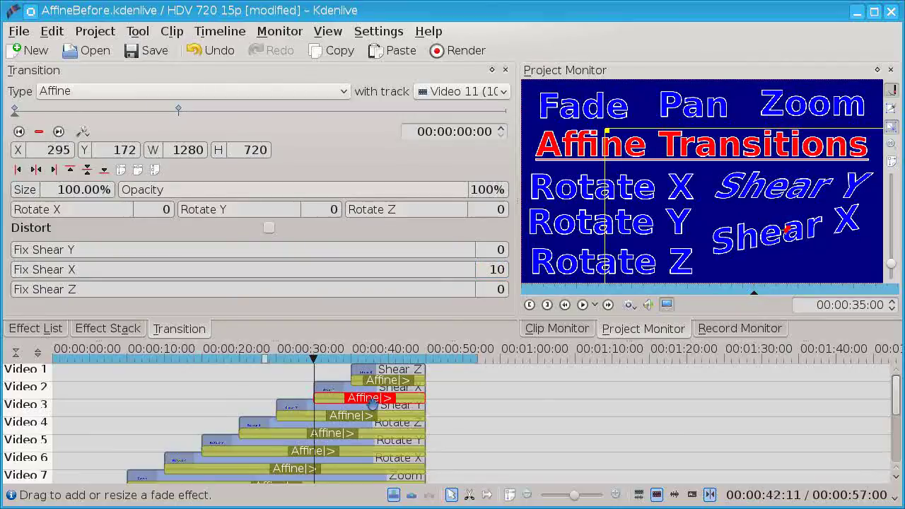
left_click(382, 382)
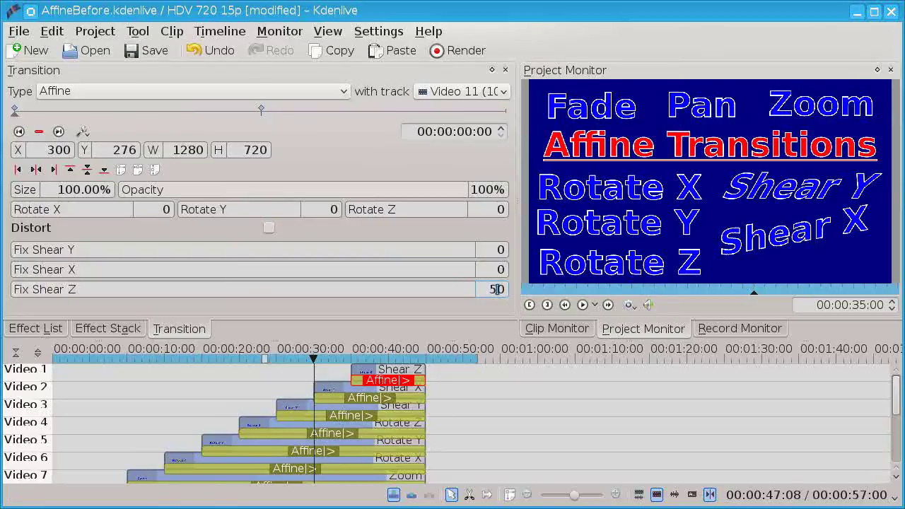
Step: Play Shear Z's animation from 35 seconds, stop it, deselect the transition and reveal the lower tracks
left_click(583, 305)
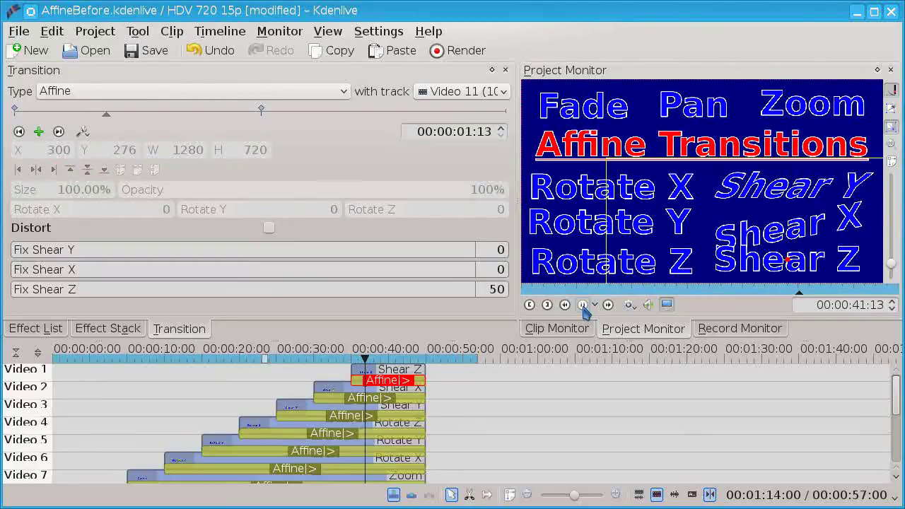
left_click(583, 306)
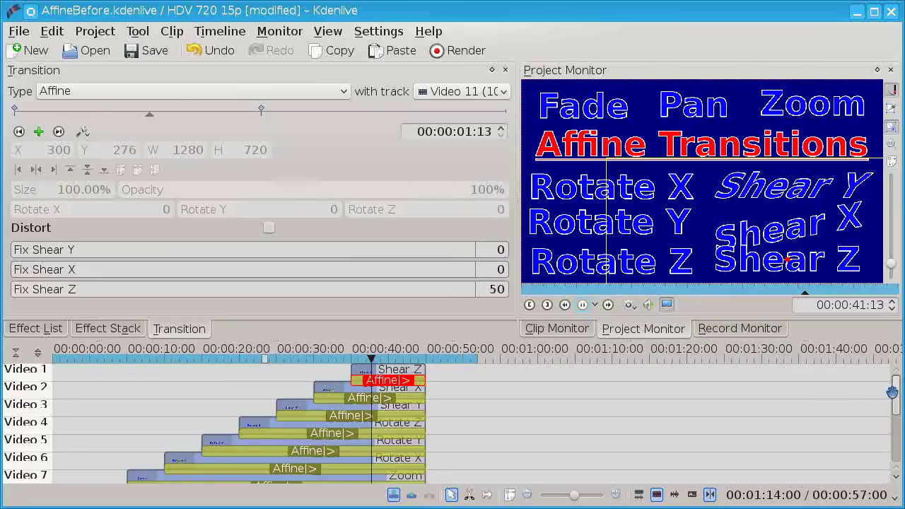
left_click(760, 398)
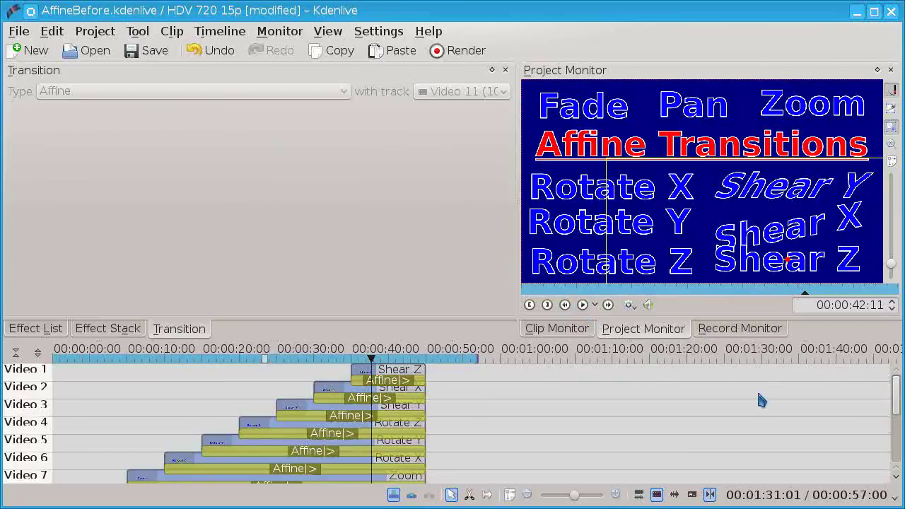
left_click_drag(898, 395, 891, 435)
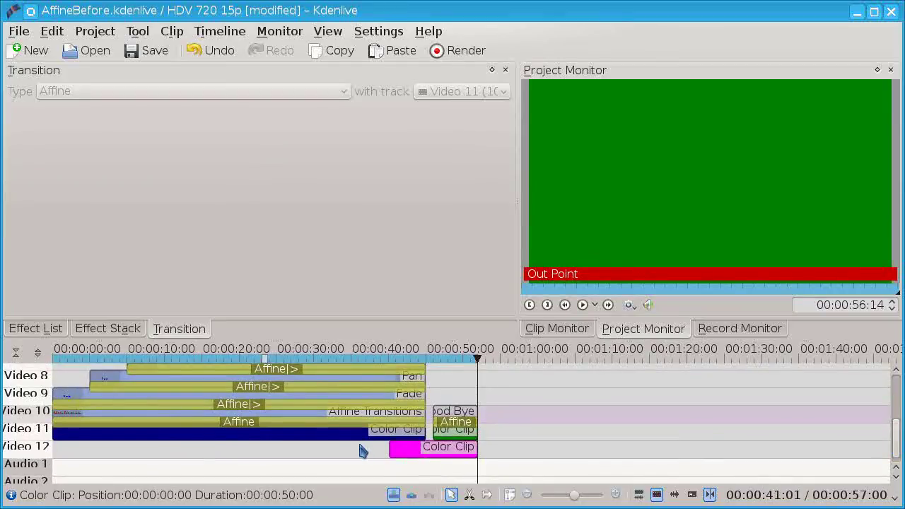
Step: Add a transition from the Video 11 colour clip to Video 12 and change it from Dissolve to Affine
left_click(425, 443)
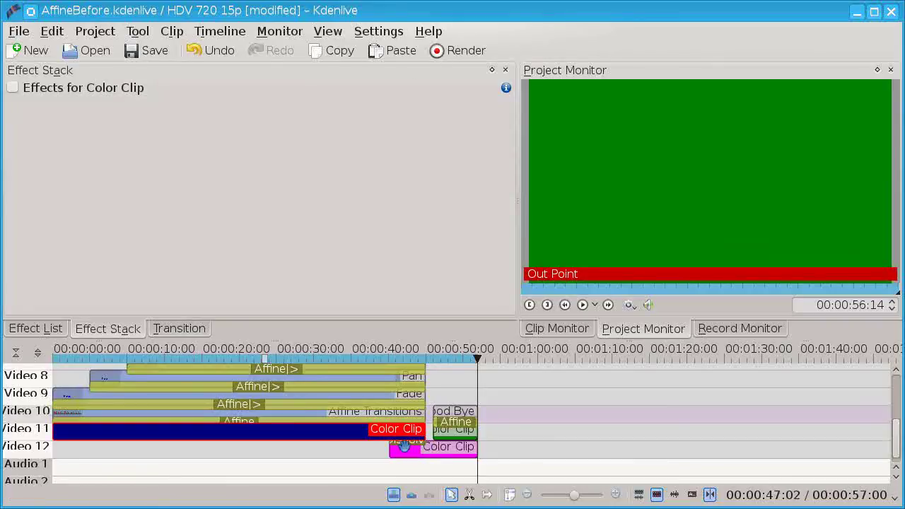
left_click(404, 445)
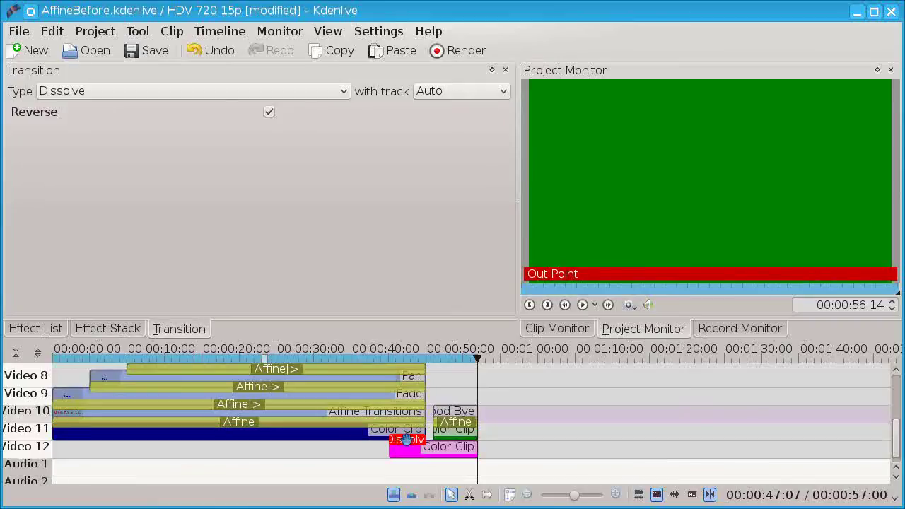
left_click(341, 94)
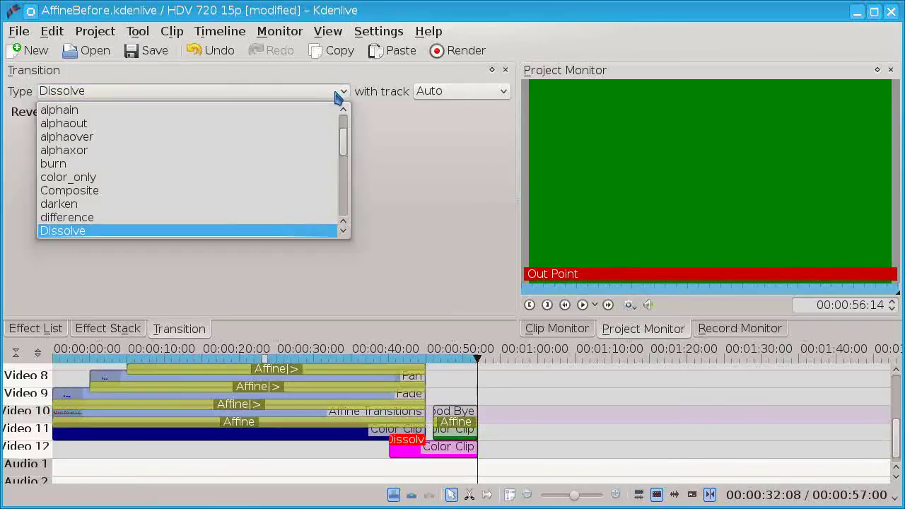
scroll(343, 133, "up", 2)
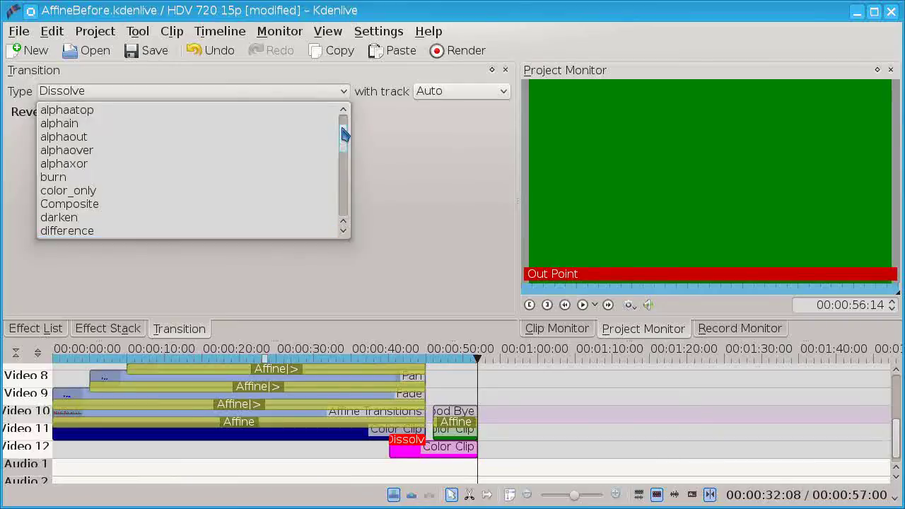
left_click(54, 137)
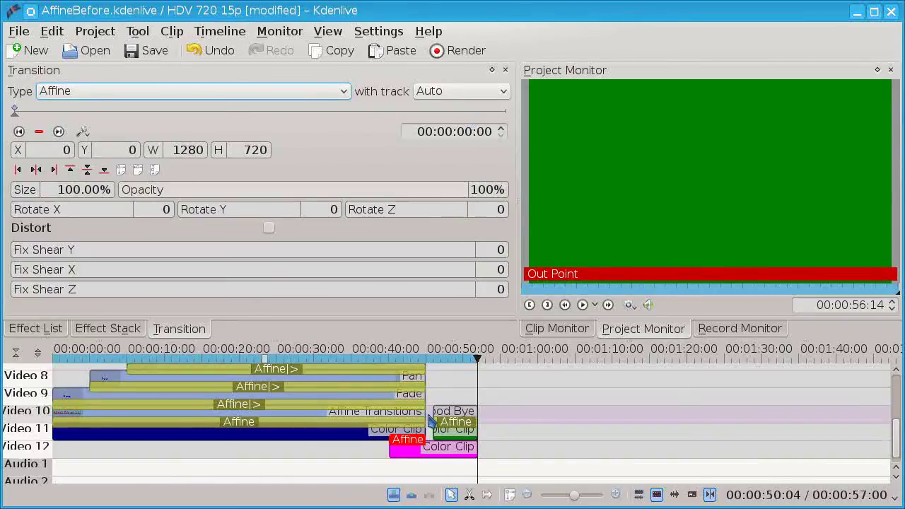
Step: At a new 00:00:04:12 keyframe, set Rotate X, Y and Z to 900 and Size to 10%
left_click(59, 132)
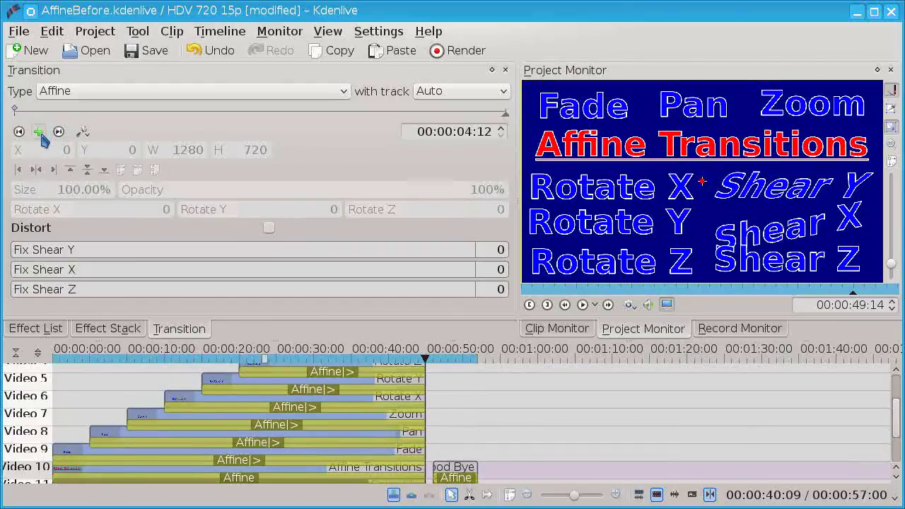
left_click(39, 131)
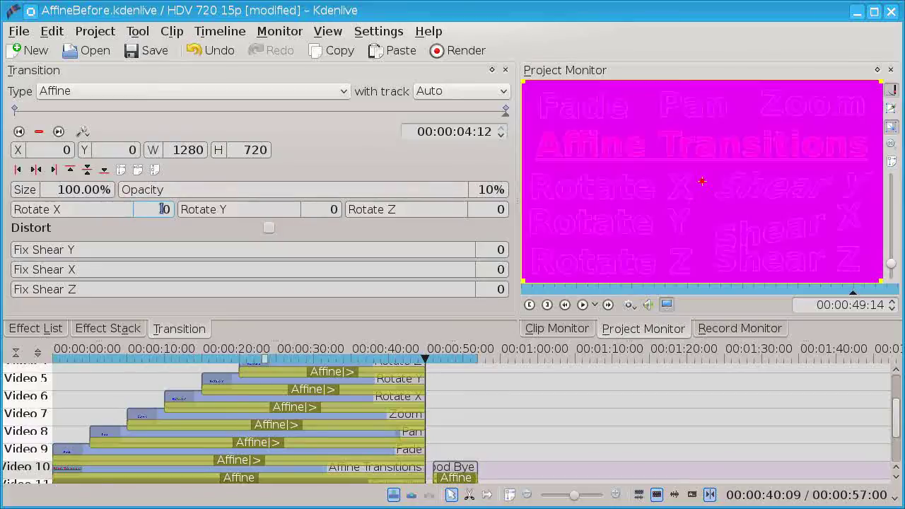
type("00")
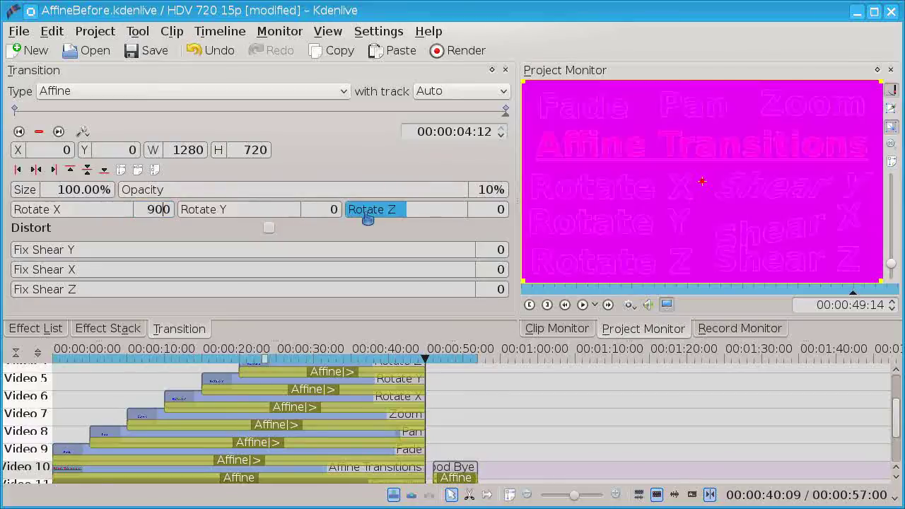
key("Return")
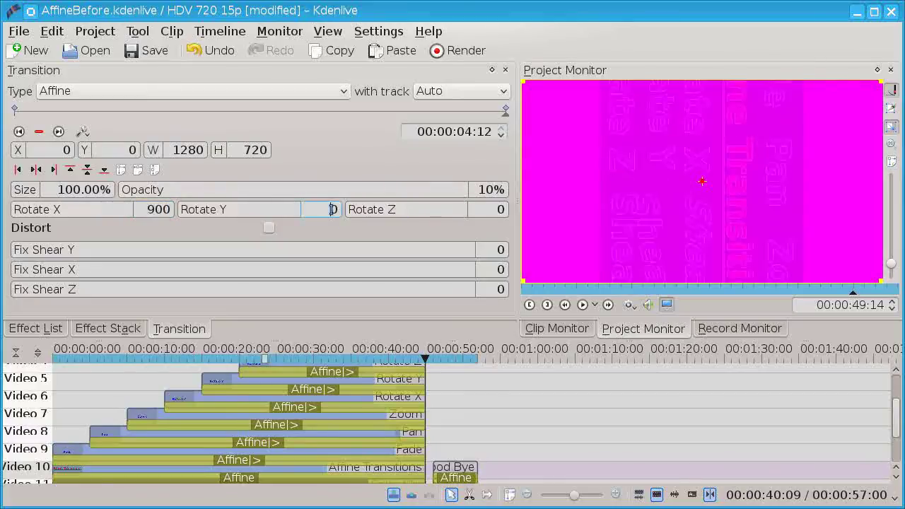
type("00")
left_click(498, 209)
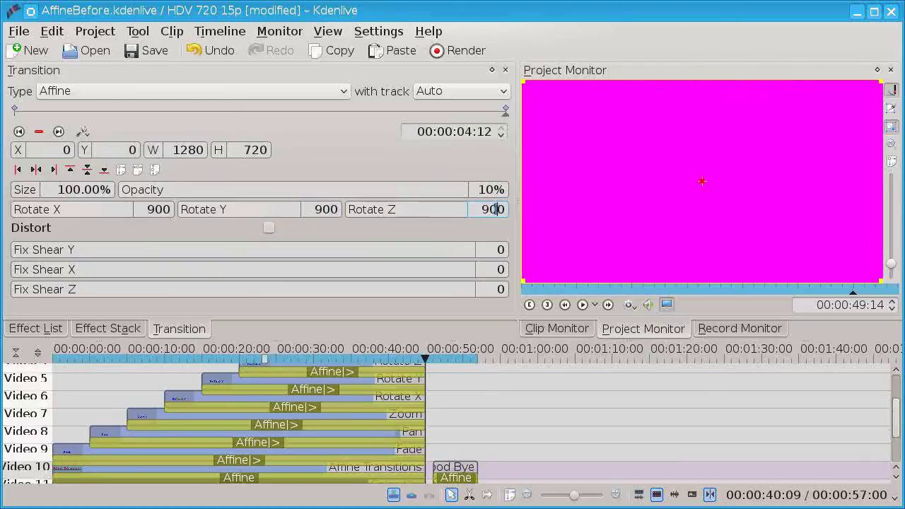
type("0")
key("Return")
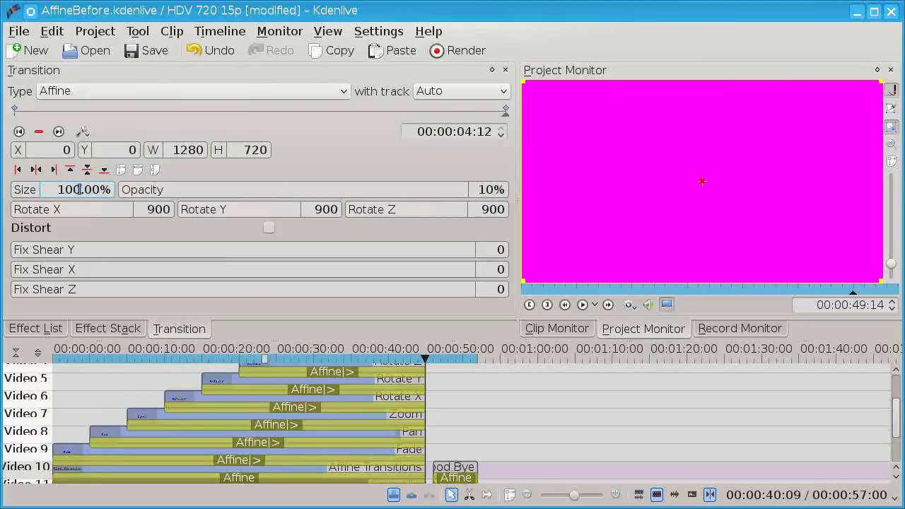
key("Return")
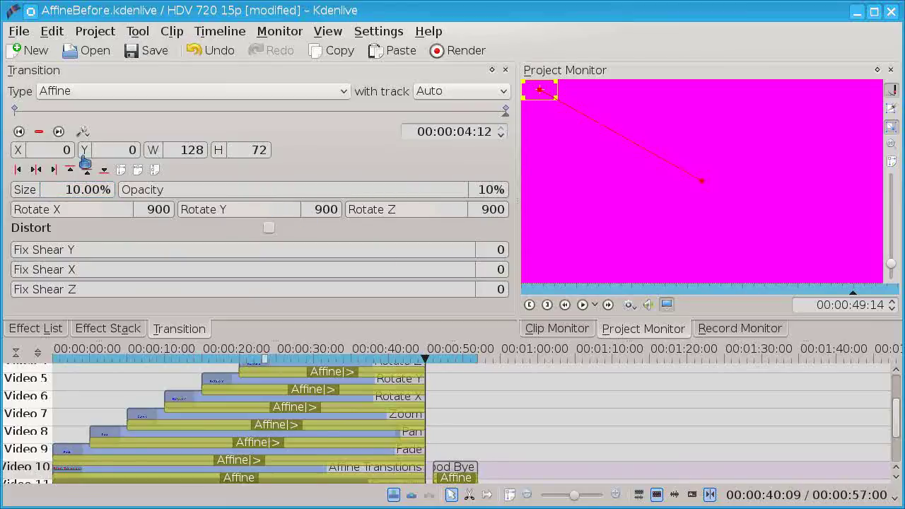
Step: Centre the shrunk frame horizontally and vertically, then return to the first keyframe
left_click(37, 170)
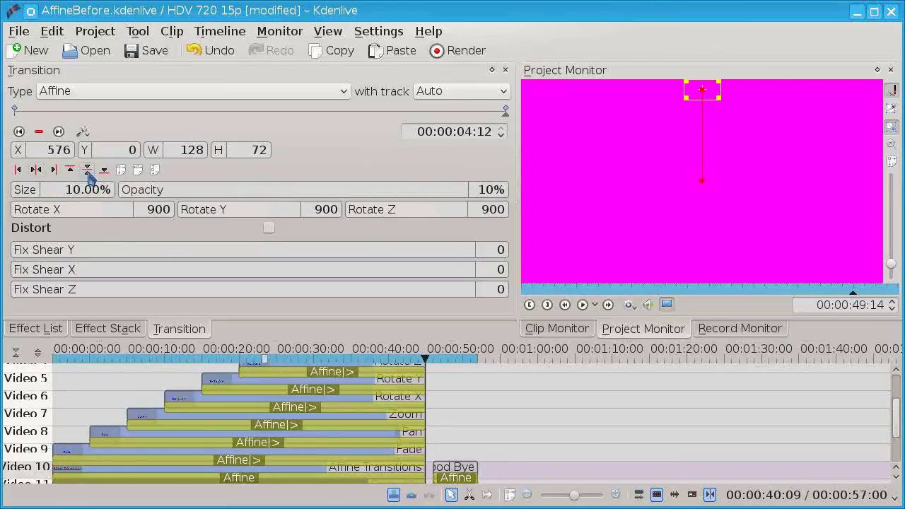
left_click(87, 170)
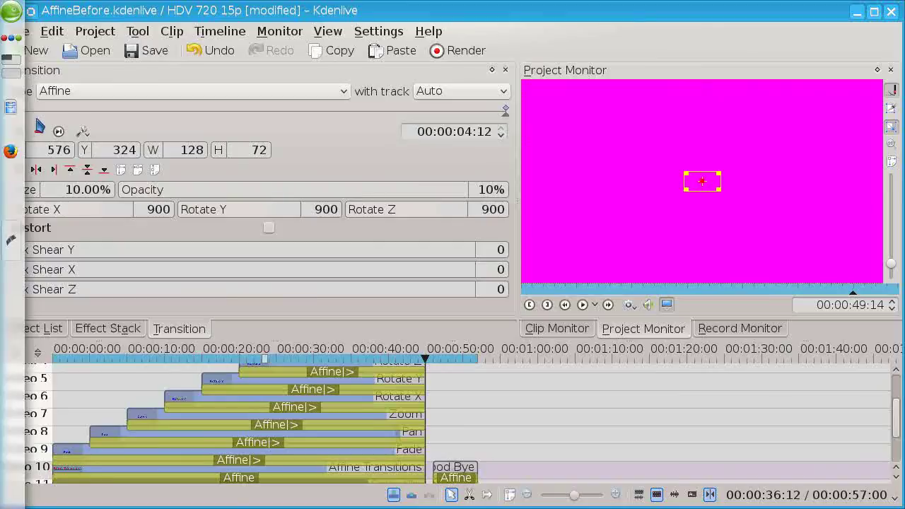
left_click(19, 132)
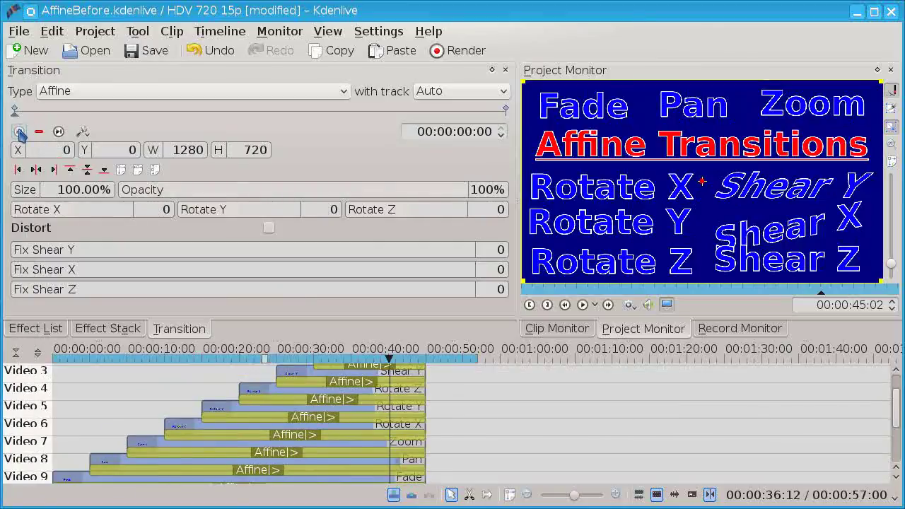
Step: Play the spin-out until only the magenta frame remains at 00:00:50:01
left_click(585, 305)
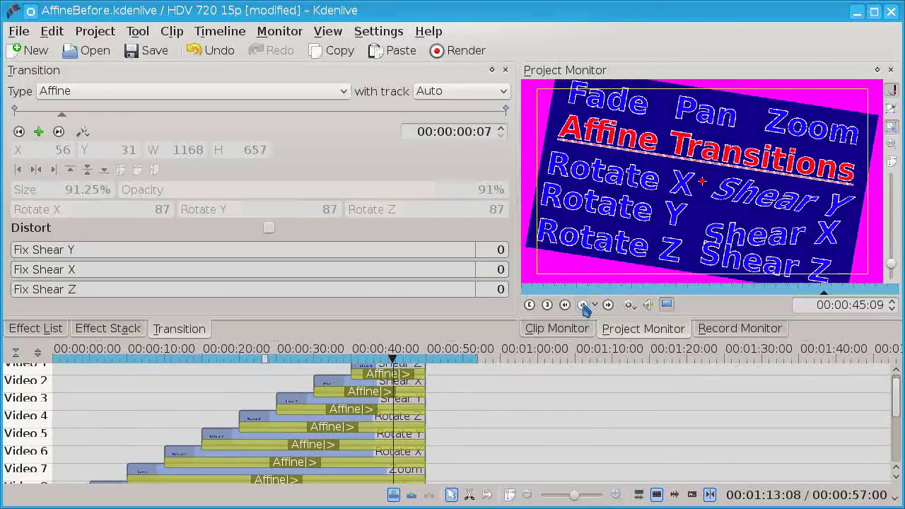
left_click(584, 305)
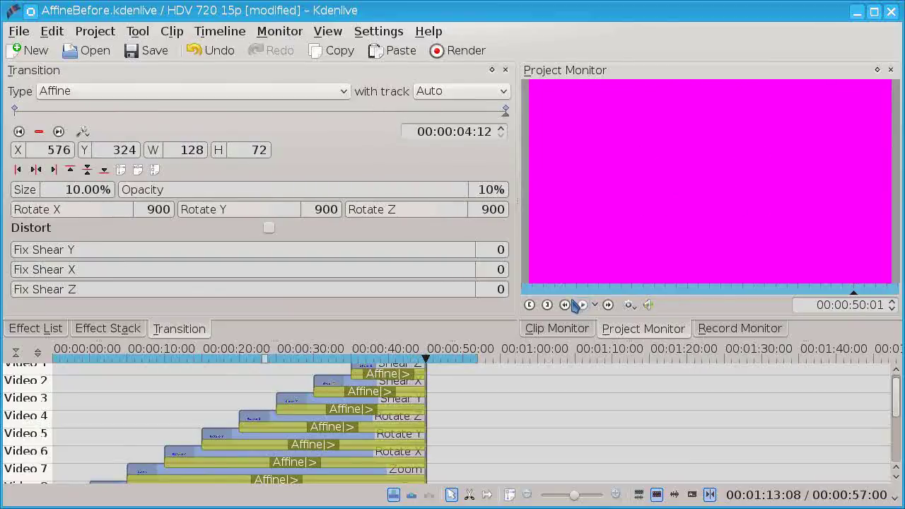
scroll(898, 423, "down", 1)
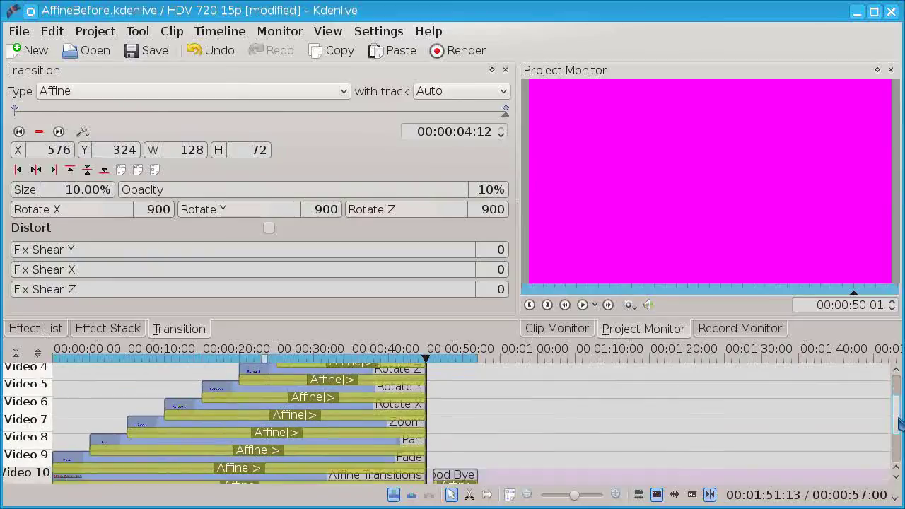
scroll(899, 423, "down", 1)
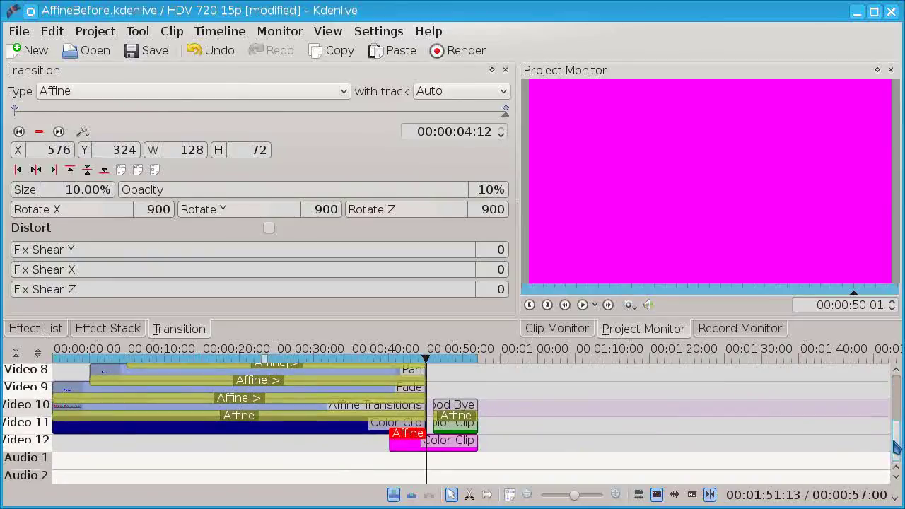
Step: Add a transition to the Video 11 colour clip, extended back to the clip's start
left_click(447, 427)
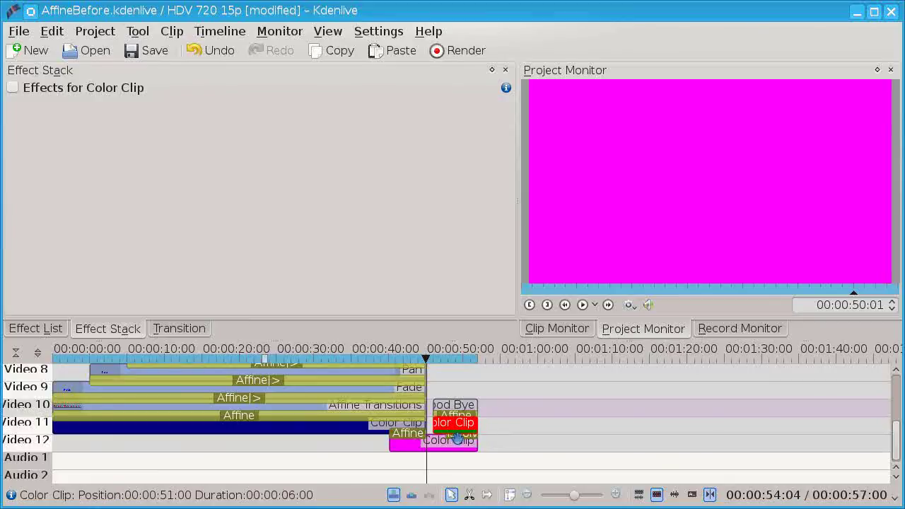
left_click(458, 439)
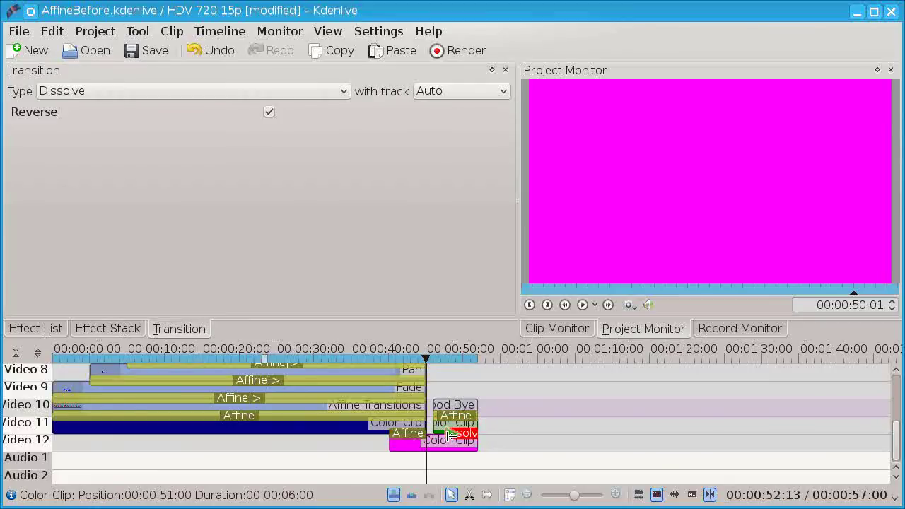
left_click_drag(448, 433, 435, 434)
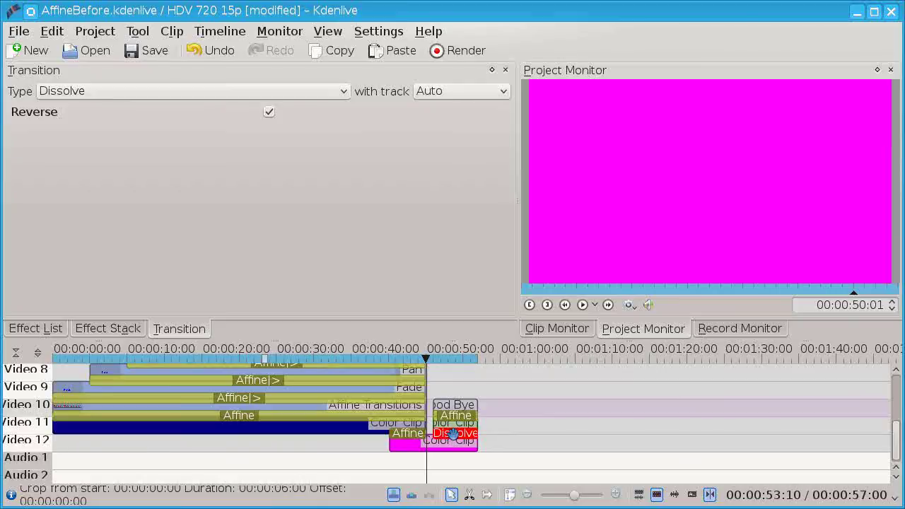
Step: Make it a Composite transition using the burst.pgm wipe file, viewed from its start
left_click(333, 95)
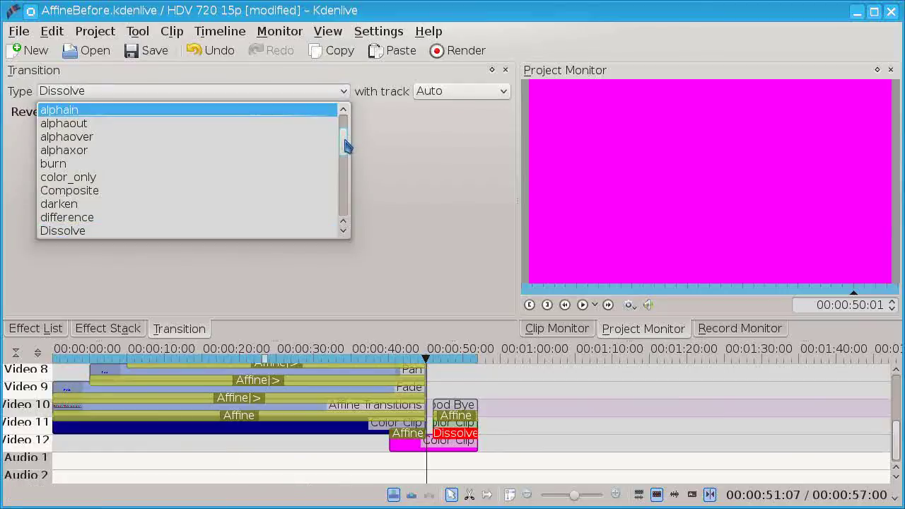
left_click_drag(346, 146, 344, 152)
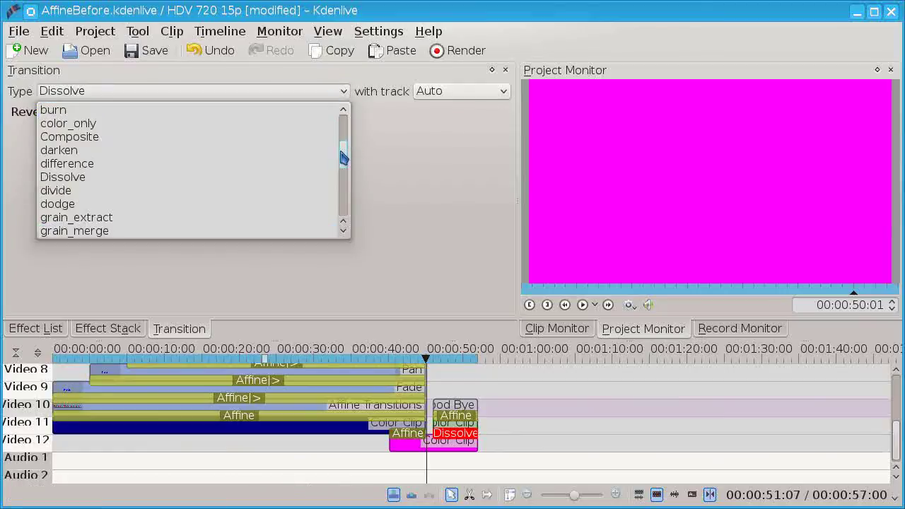
left_click(66, 136)
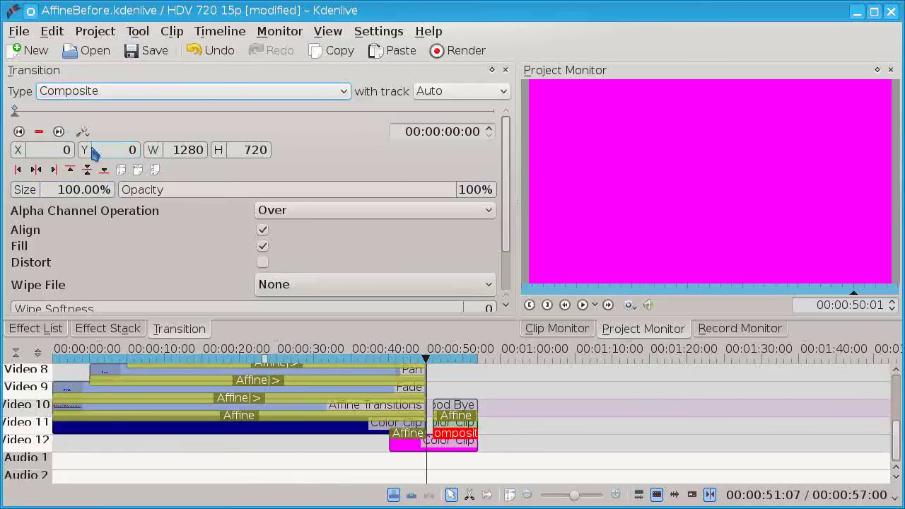
left_click(303, 290)
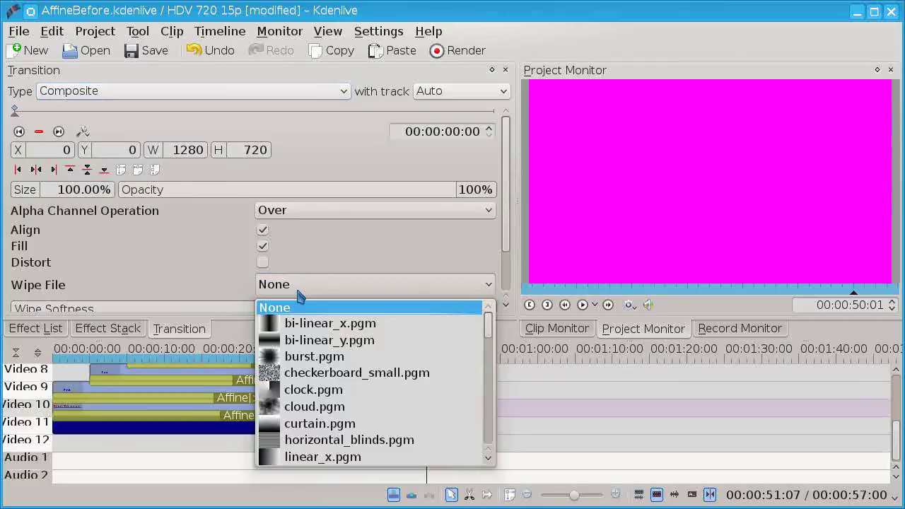
left_click(314, 356)
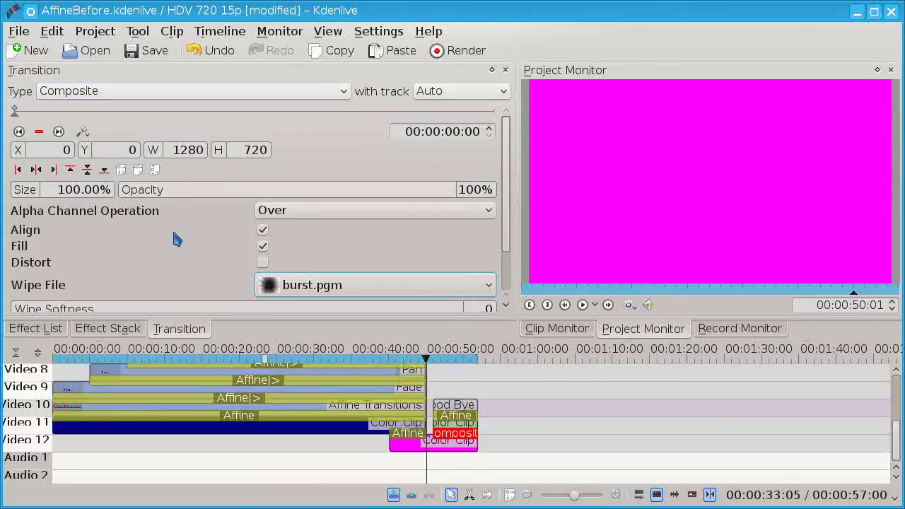
scroll(177, 239, "down", 2)
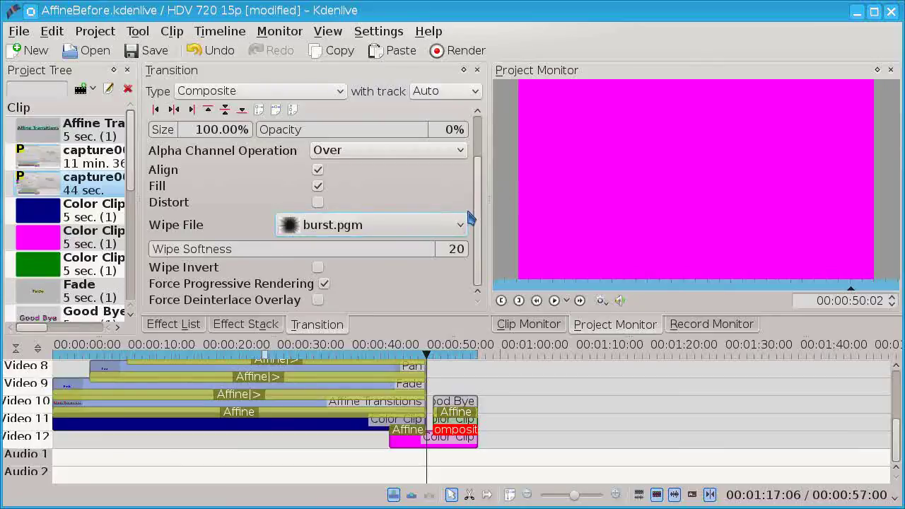
scroll(479, 198, "up", 1)
scroll(480, 198, "up", 3)
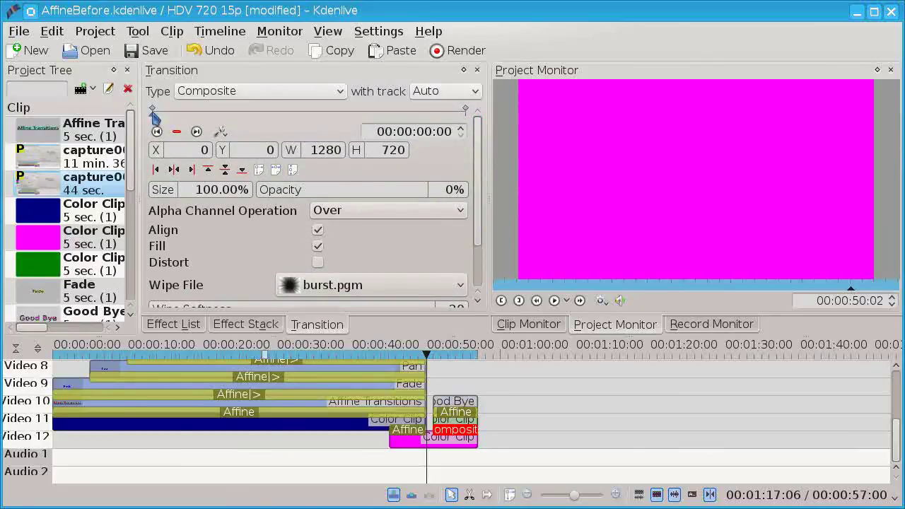
left_click(157, 132)
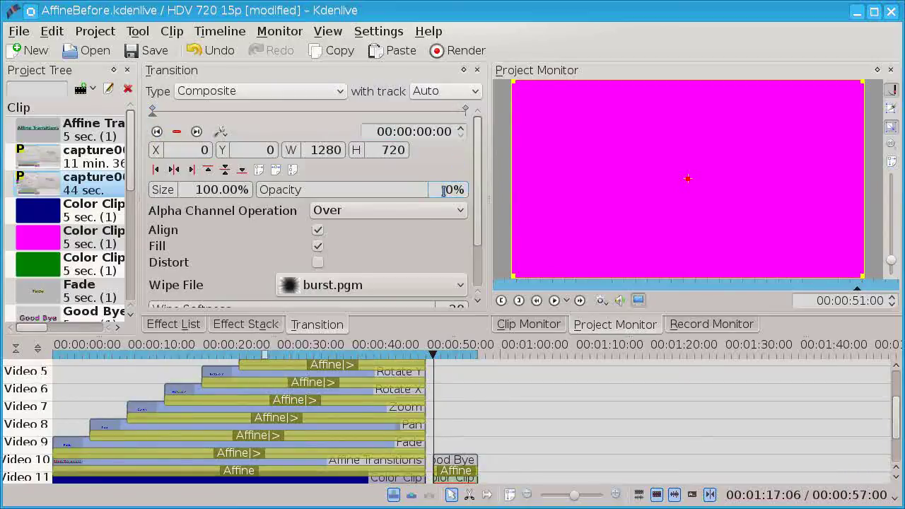
Step: Check the Composite transition's end and first keyframes, then play the burst wipe from magenta to green
left_click(197, 132)
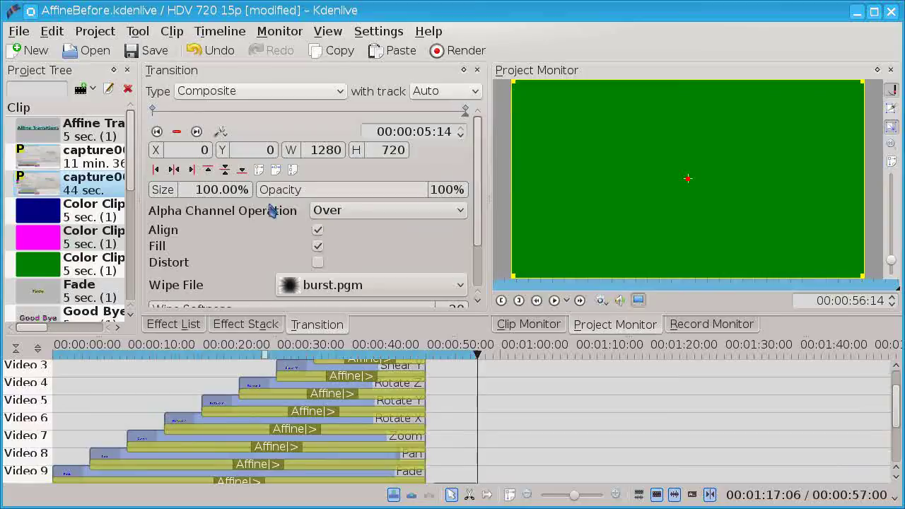
left_click(157, 133)
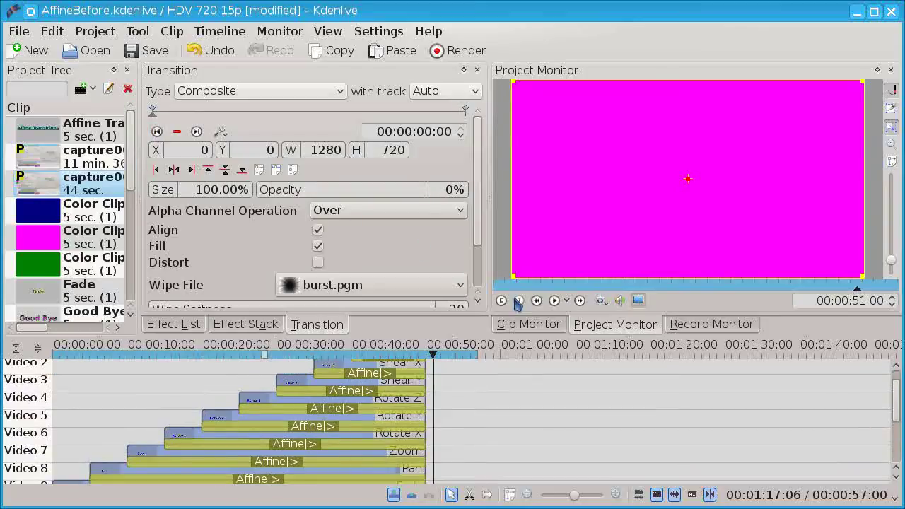
left_click(556, 300)
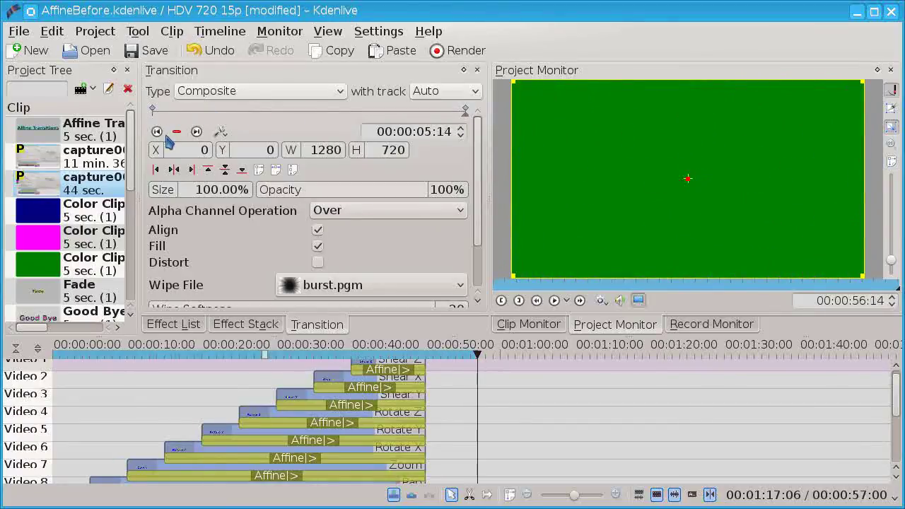
Step: Render the project to Atransitions.mp4 from the Render Project tab, overwriting the existing file
left_click(461, 51)
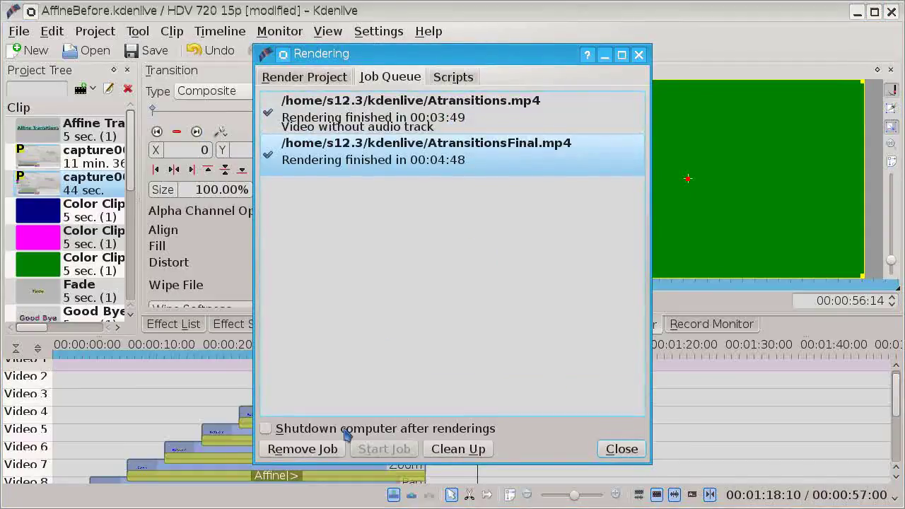
left_click(303, 78)
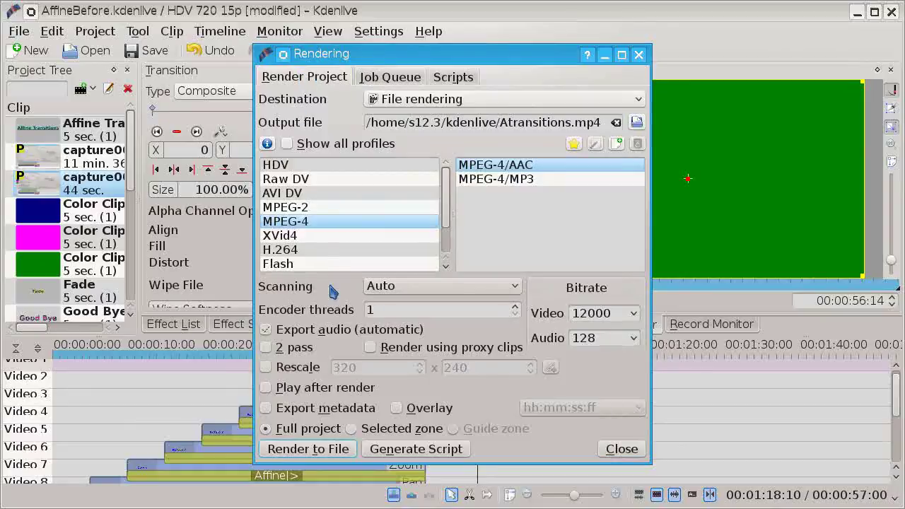
left_click(286, 451)
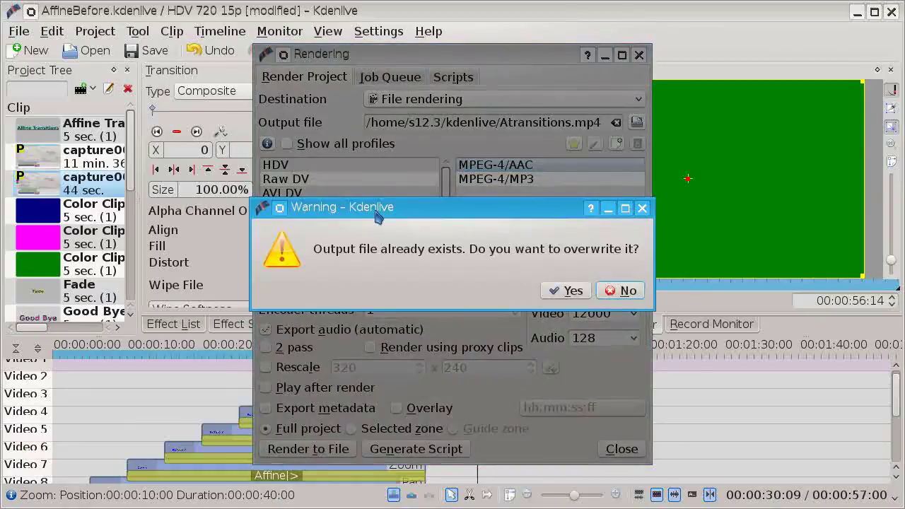
left_click(547, 290)
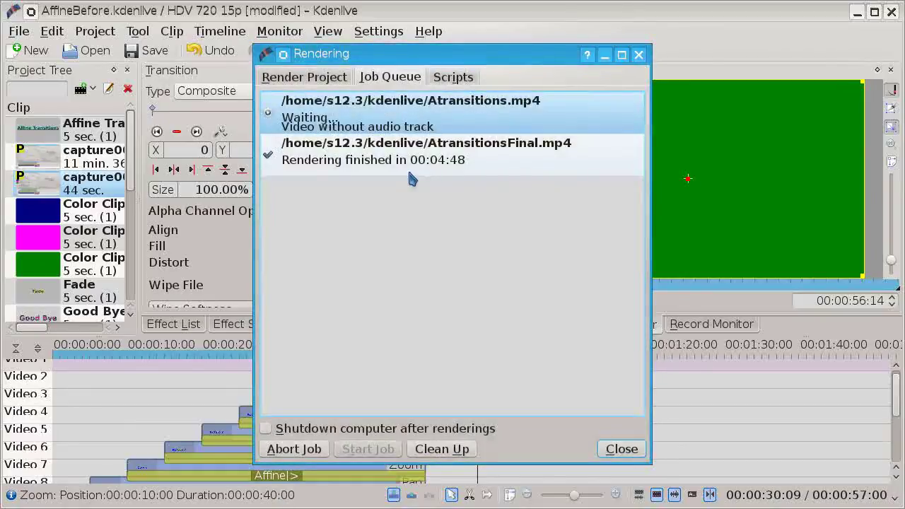